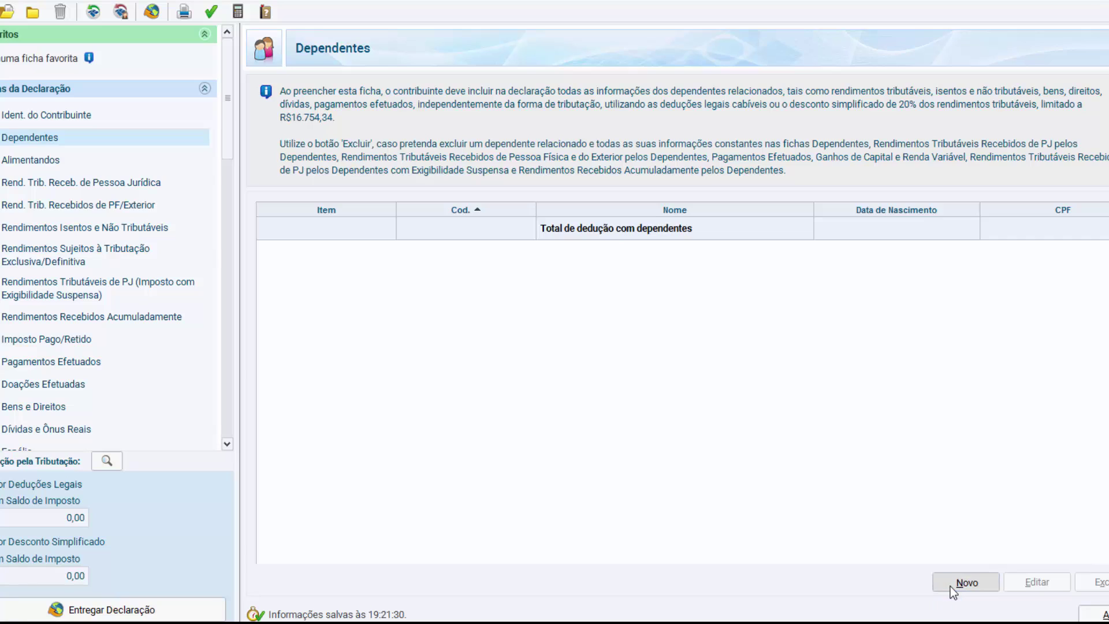
# Step: Examine the dependent types offered in a new Dependentes record and close the blank form
pyautogui.click(838, 142)
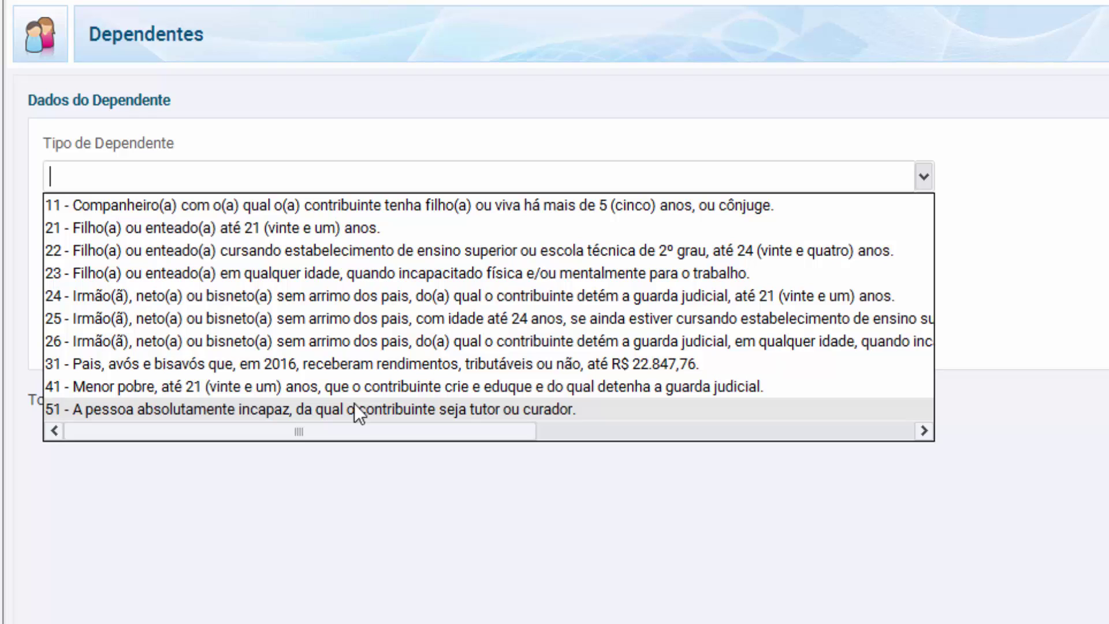
pyautogui.click(359, 490)
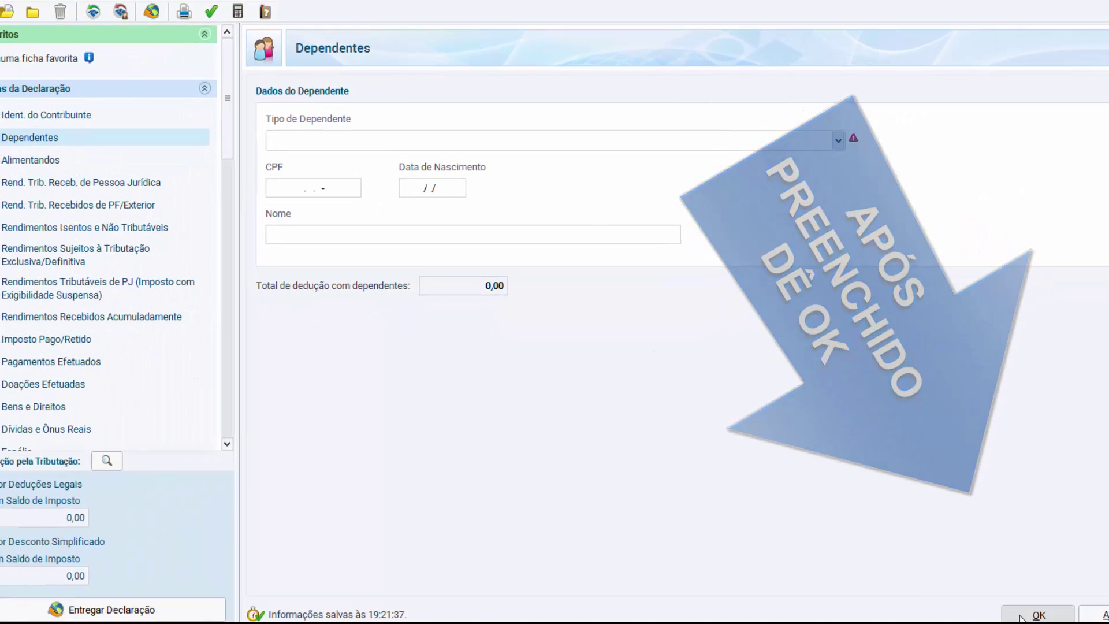
pyautogui.click(1020, 617)
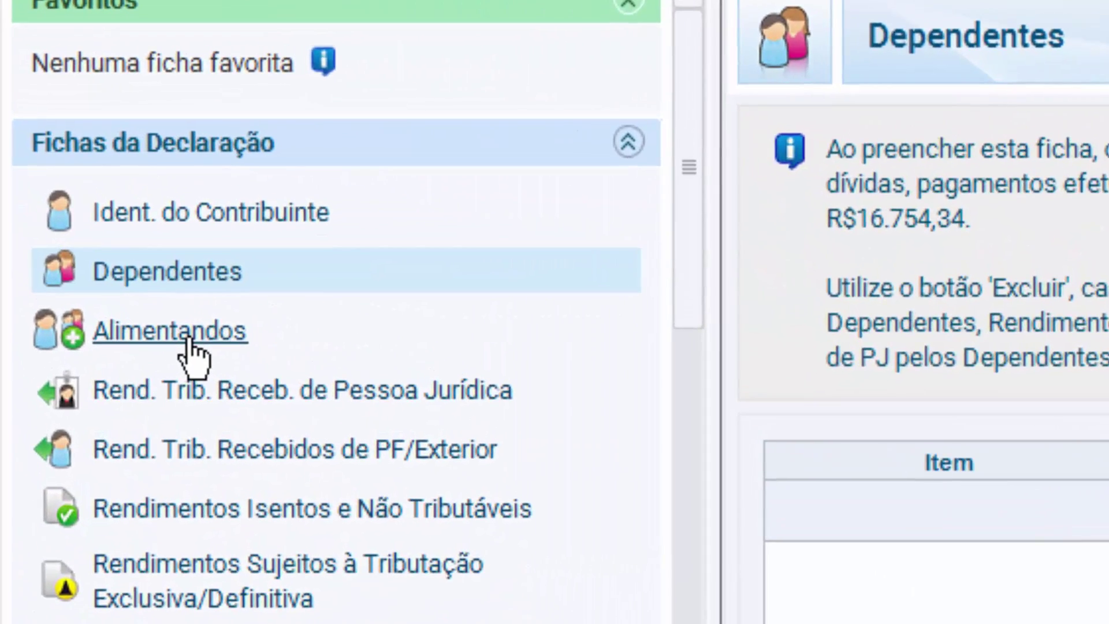
# Step: Open a new record on the Alimentandos sheet, view its blank fields and close it
pyautogui.click(193, 261)
pyautogui.click(813, 569)
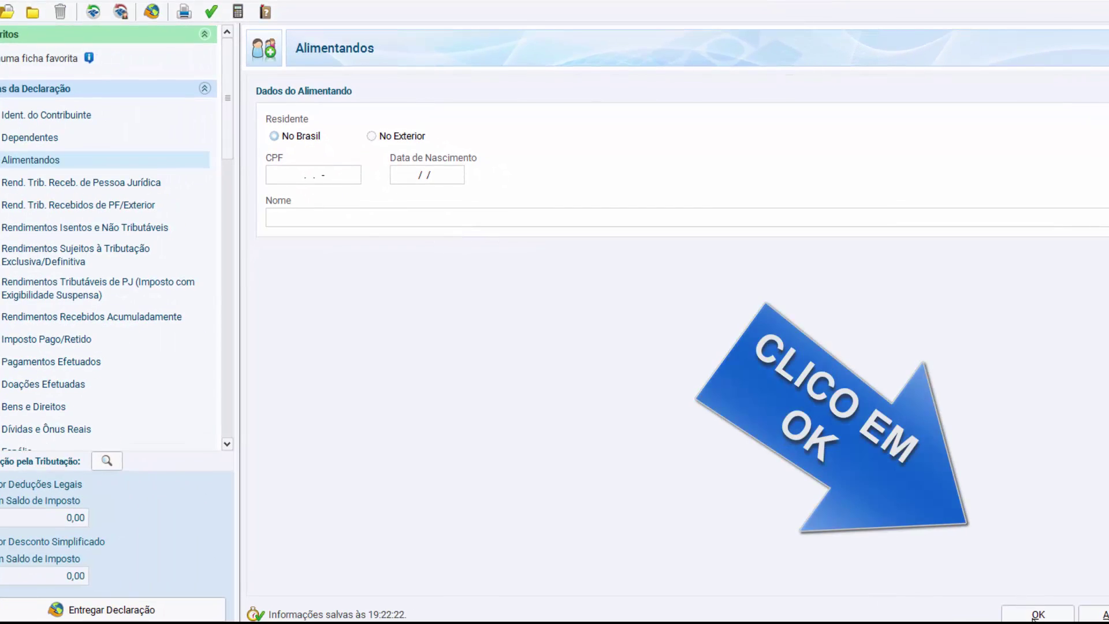
pyautogui.click(1037, 615)
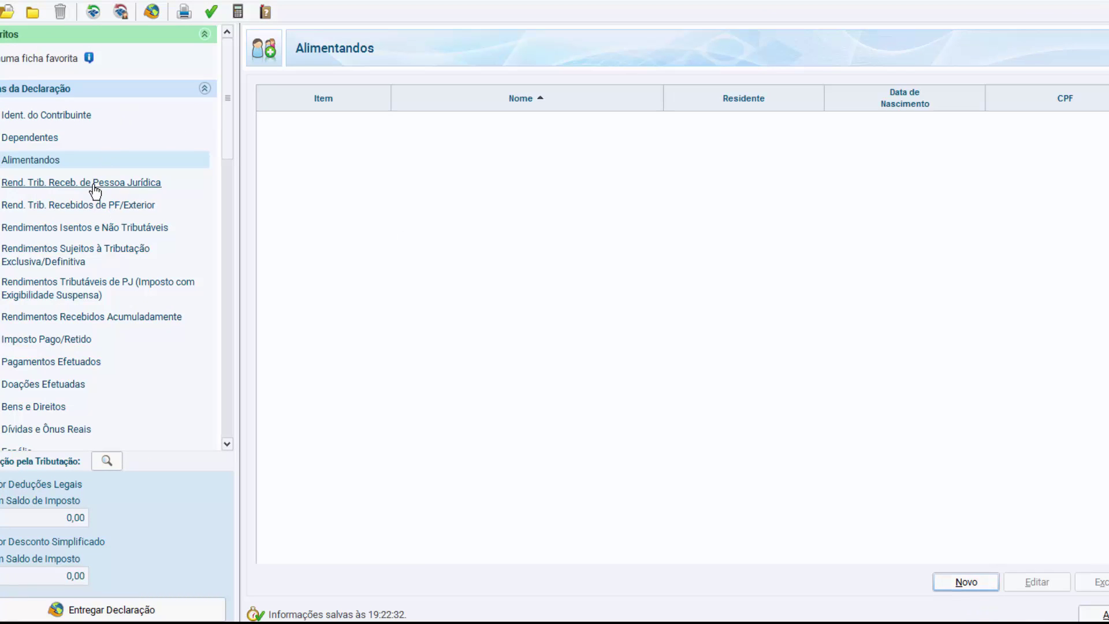
# Step: Add a new entry for the Titular on the Rend. Trib. Receb. de Pessoa Jurídica sheet
pyautogui.click(95, 189)
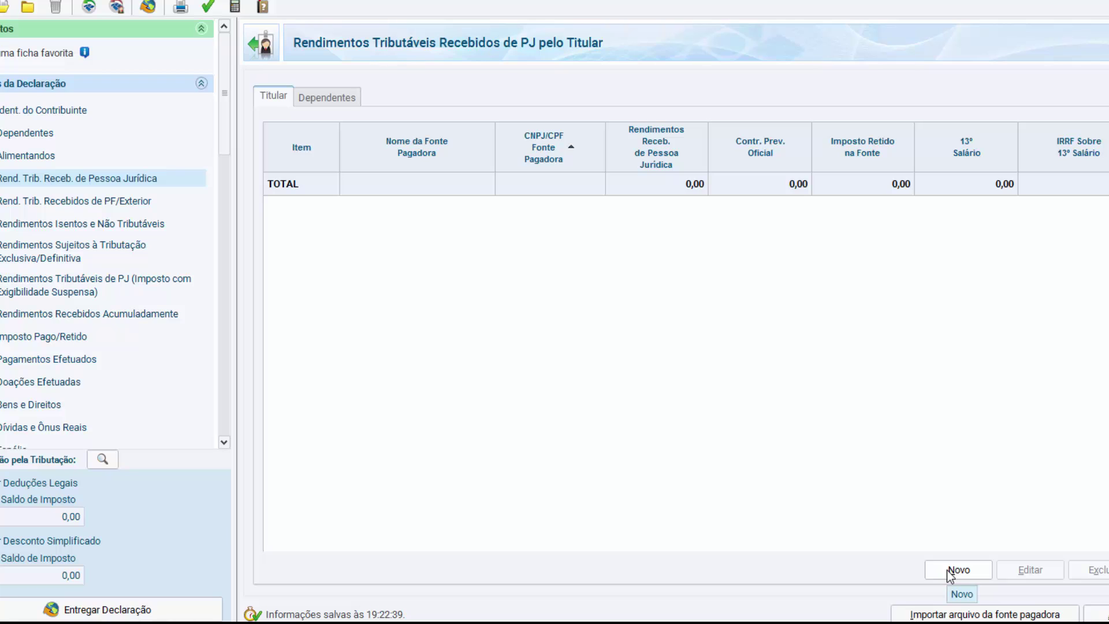
pyautogui.click(948, 570)
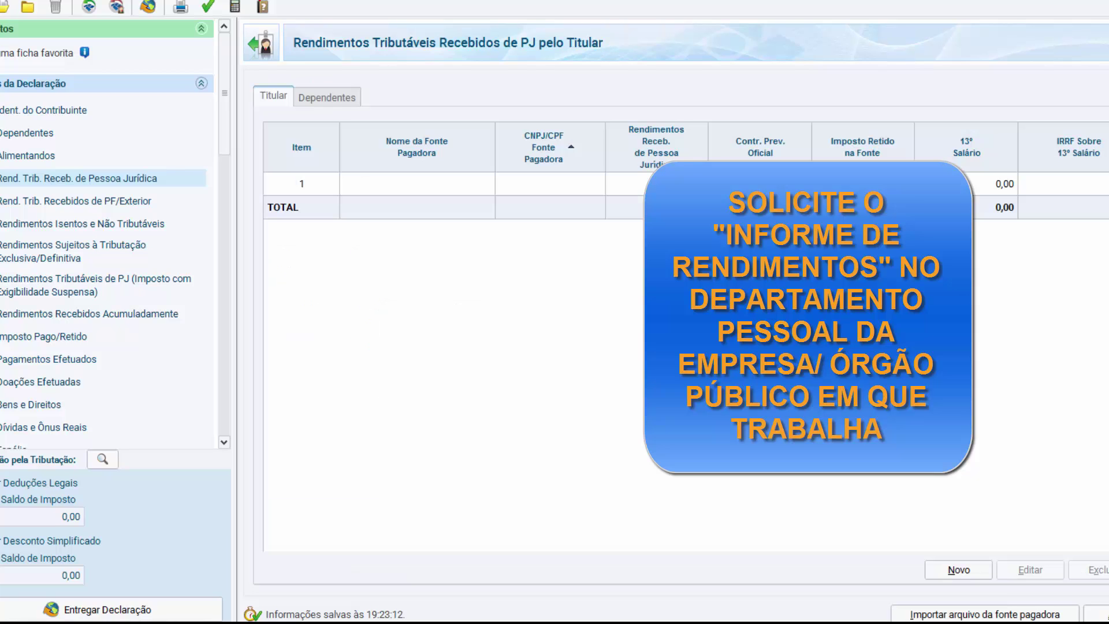
# Step: View a blank Pessoa Jurídica income entry form for the Dependentes and leave it
pyautogui.click(326, 97)
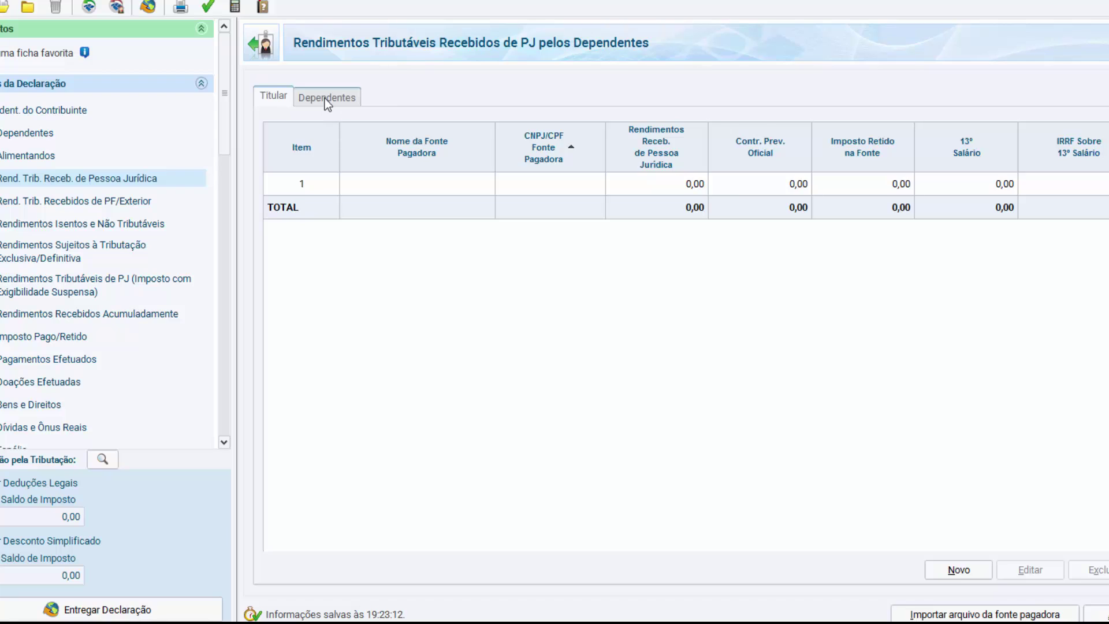
pyautogui.click(949, 571)
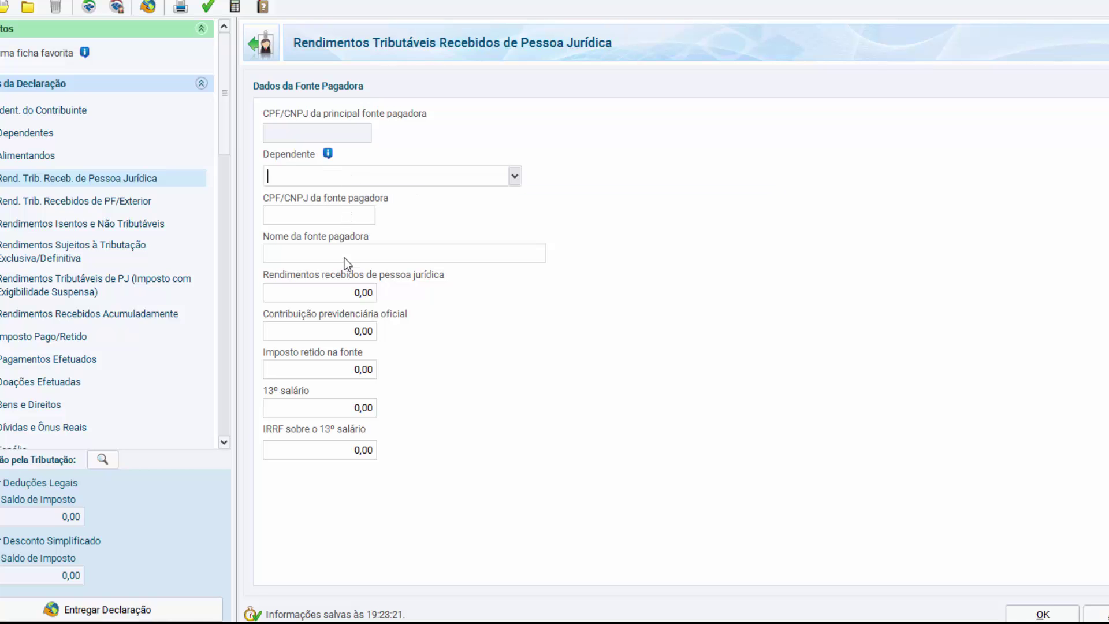
pyautogui.press('Escape')
# Step: View a blank January entry form for the Titular on the Rend. Trib. Recebidos de PF/Exterior sheet and leave it
pyautogui.click(148, 200)
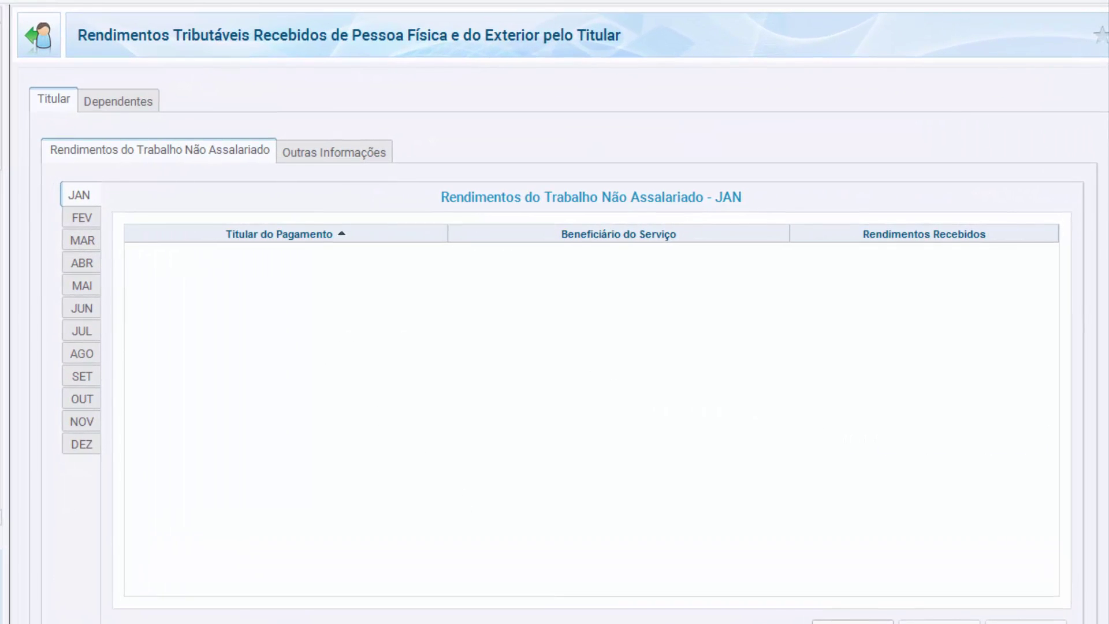
pyautogui.click(853, 622)
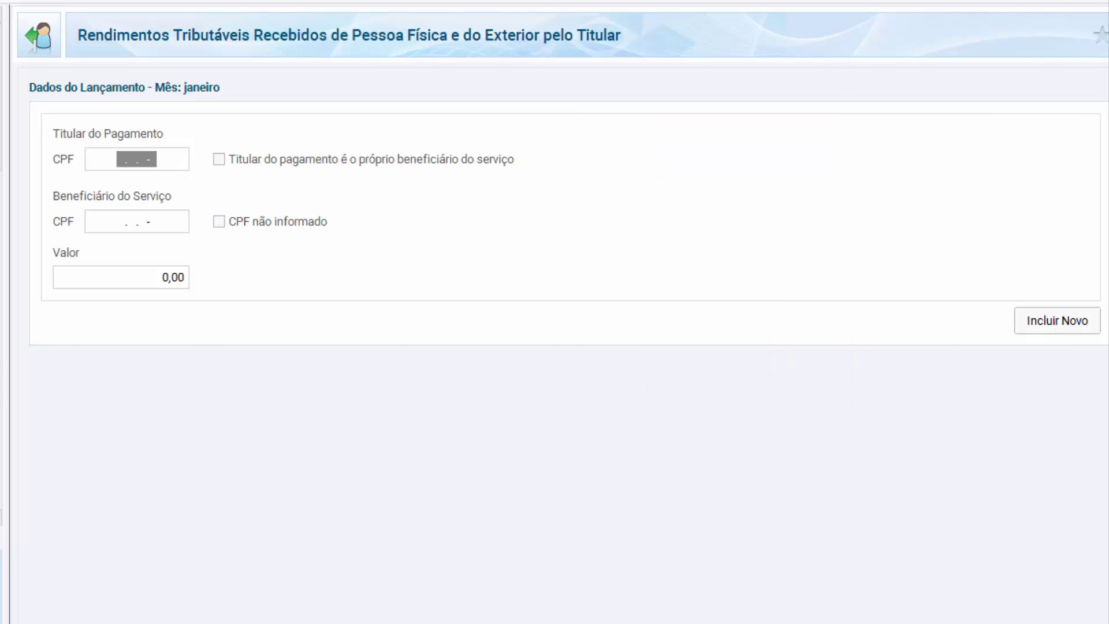
pyautogui.press('Escape')
# Step: Look through the non-salaried income months from February to December and the Outras Informações table
pyautogui.click(78, 222)
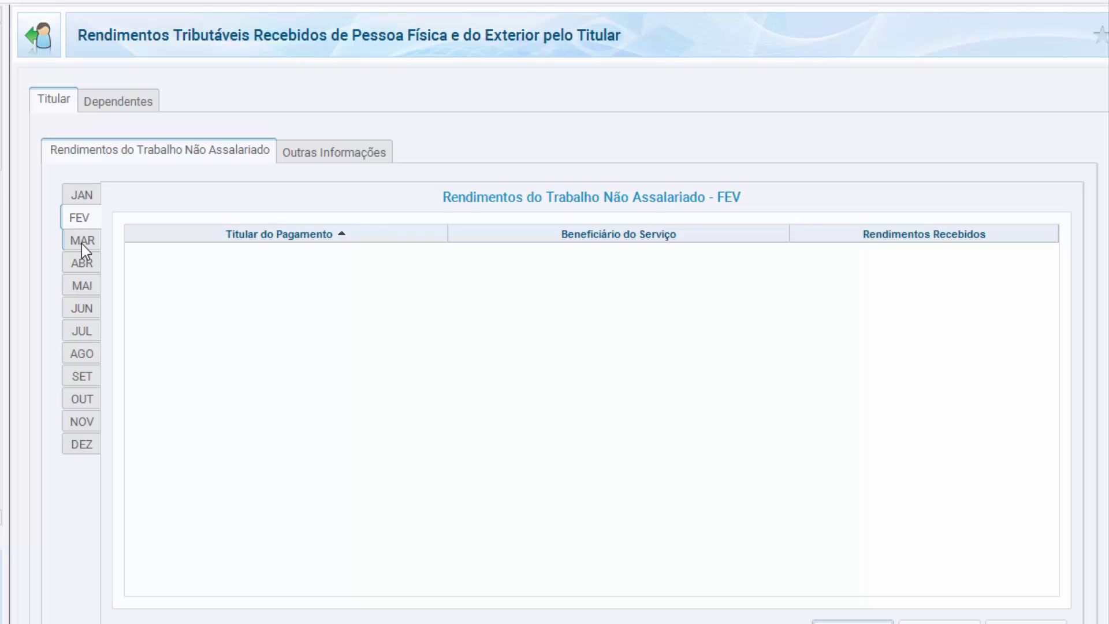
pyautogui.click(81, 244)
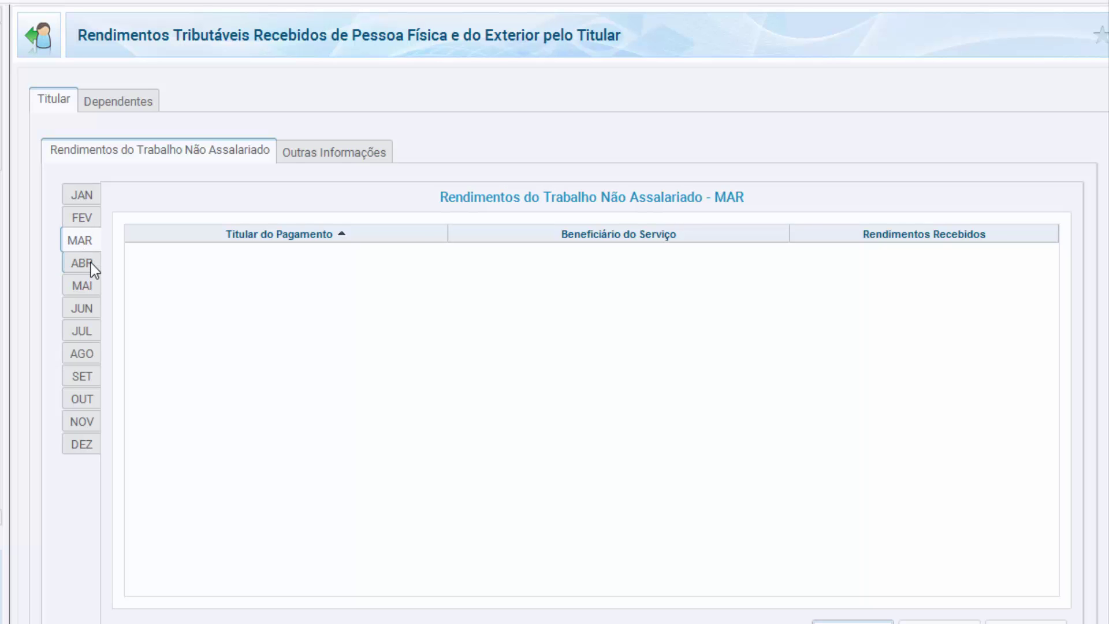
pyautogui.click(91, 265)
pyautogui.click(92, 286)
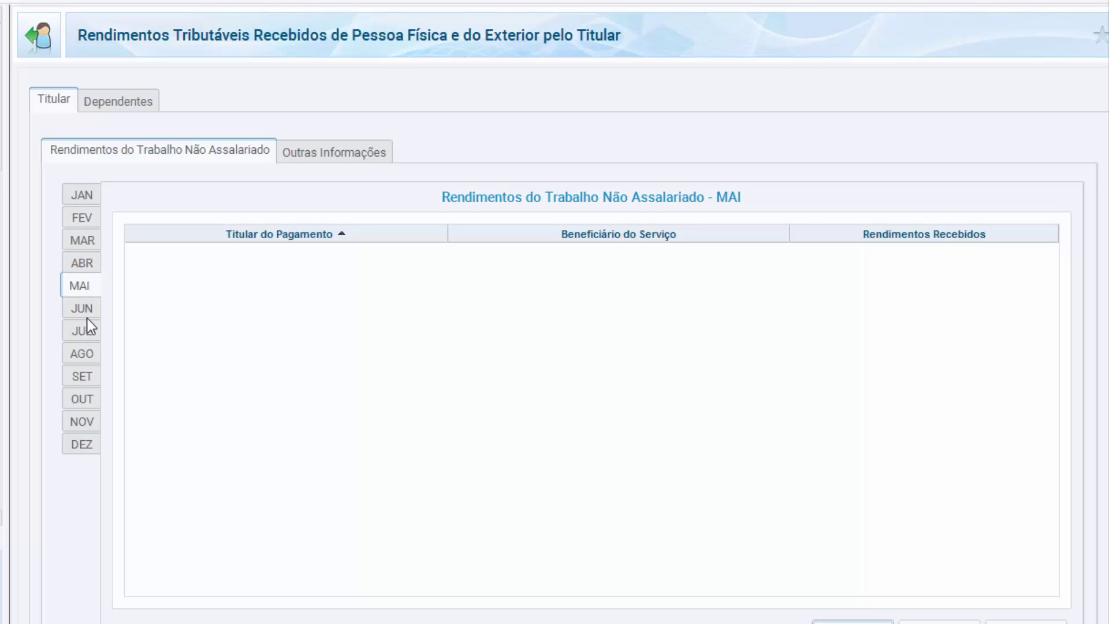
pyautogui.click(86, 307)
pyautogui.click(89, 331)
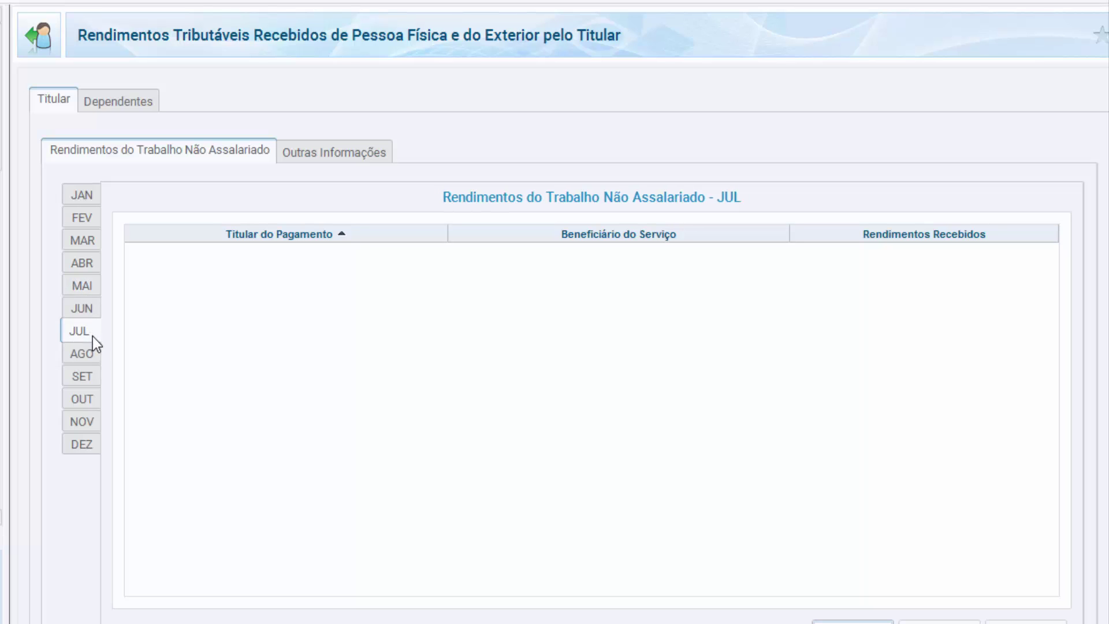
pyautogui.click(81, 421)
pyautogui.click(81, 445)
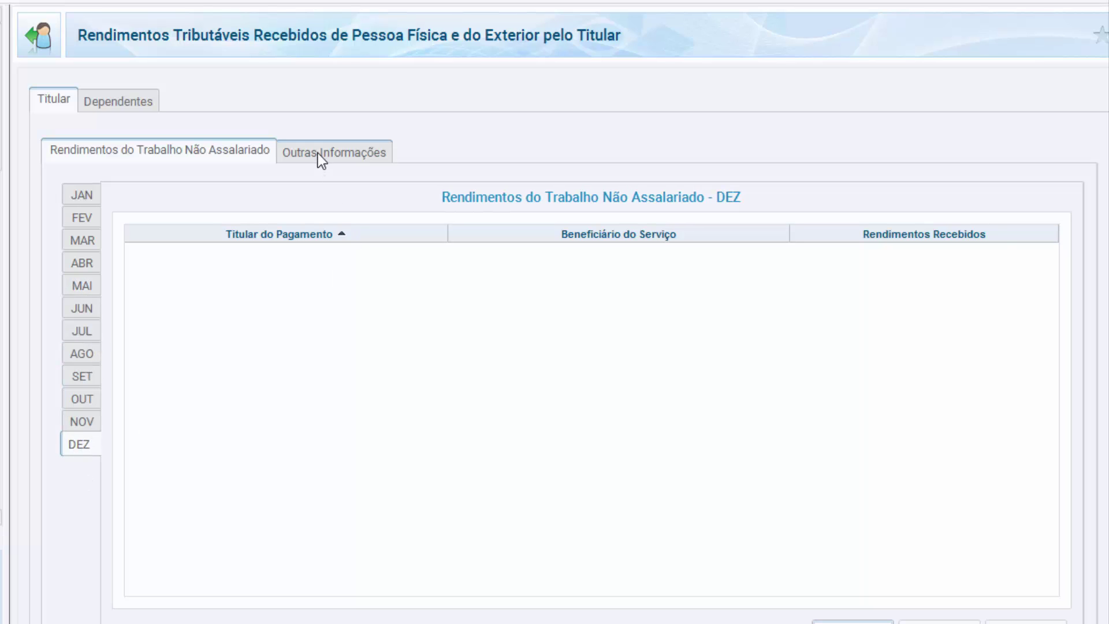
pyautogui.click(317, 152)
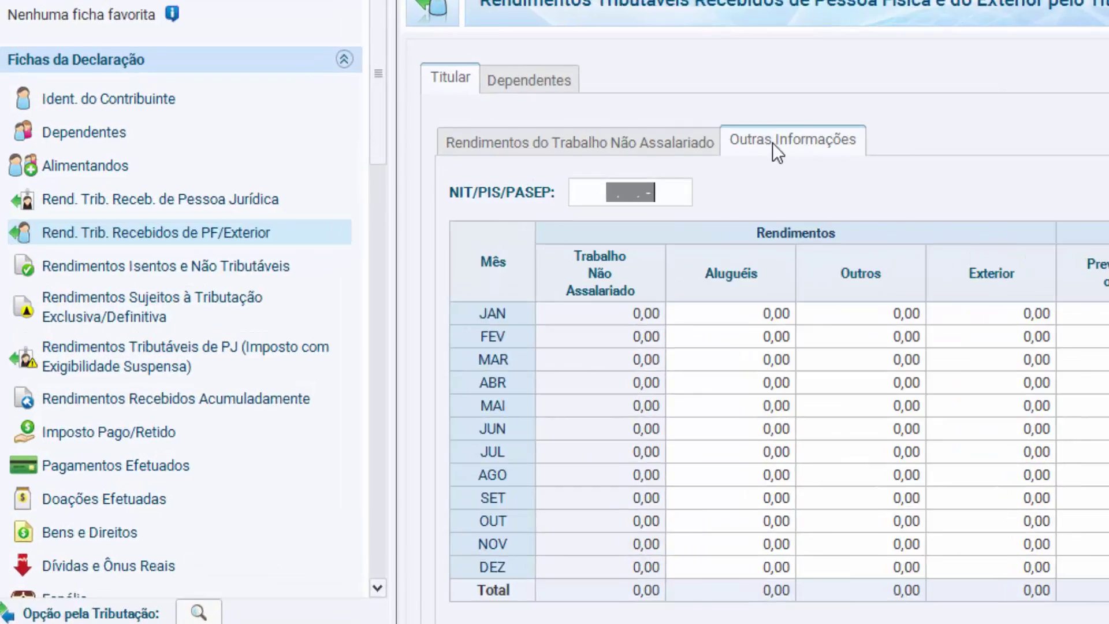
# Step: Examine the income types available for a new Rendimentos Isentos e Não Tributáveis entry
pyautogui.click(129, 254)
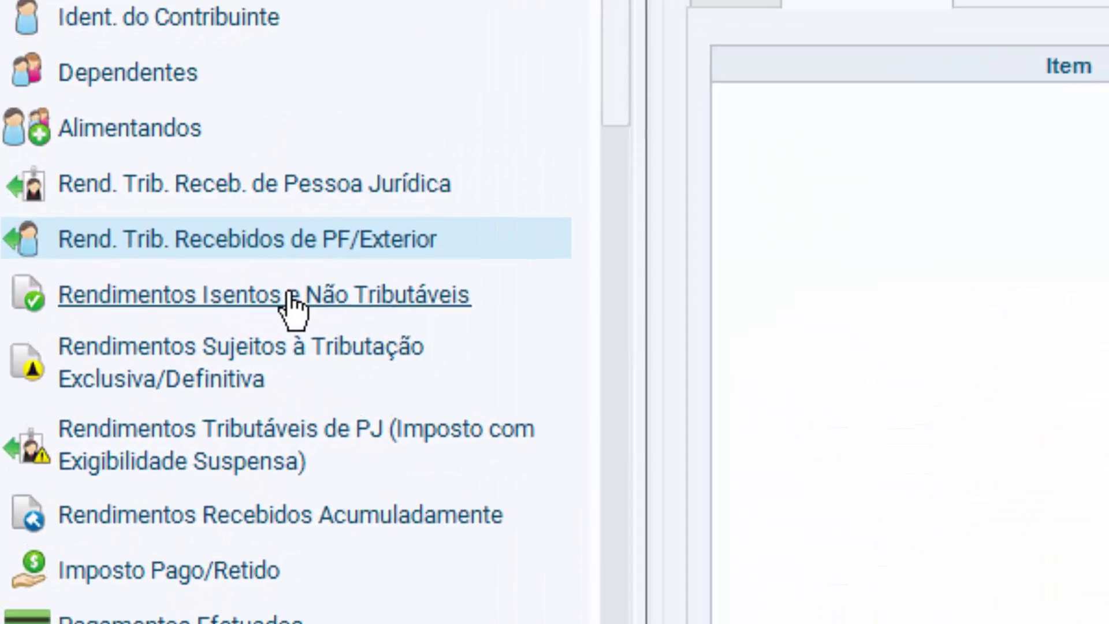
pyautogui.click(289, 296)
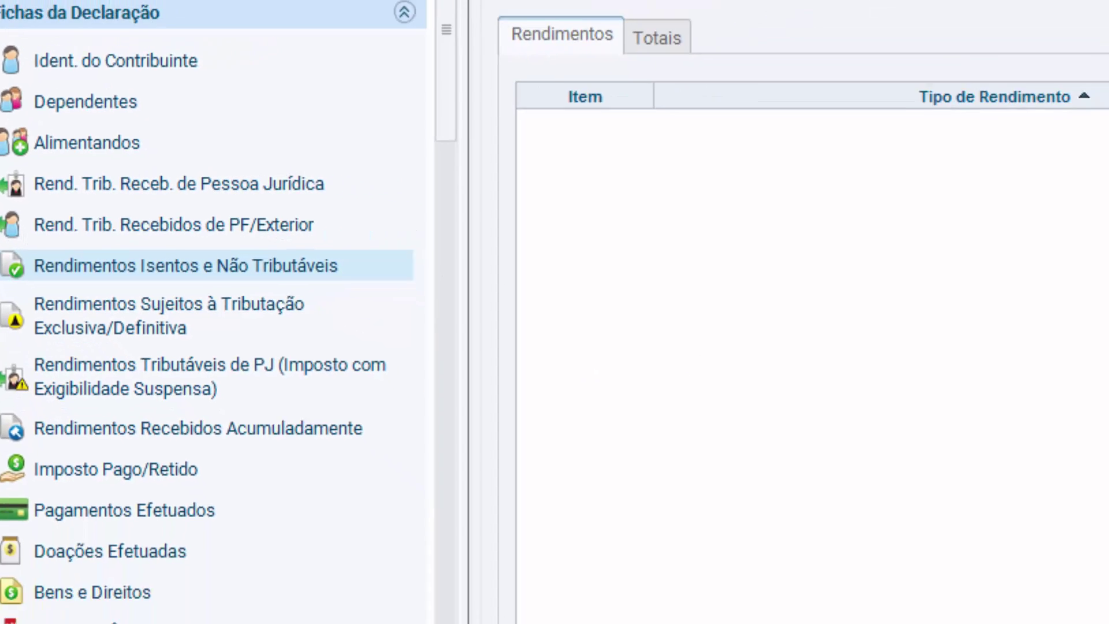
pyautogui.click(948, 577)
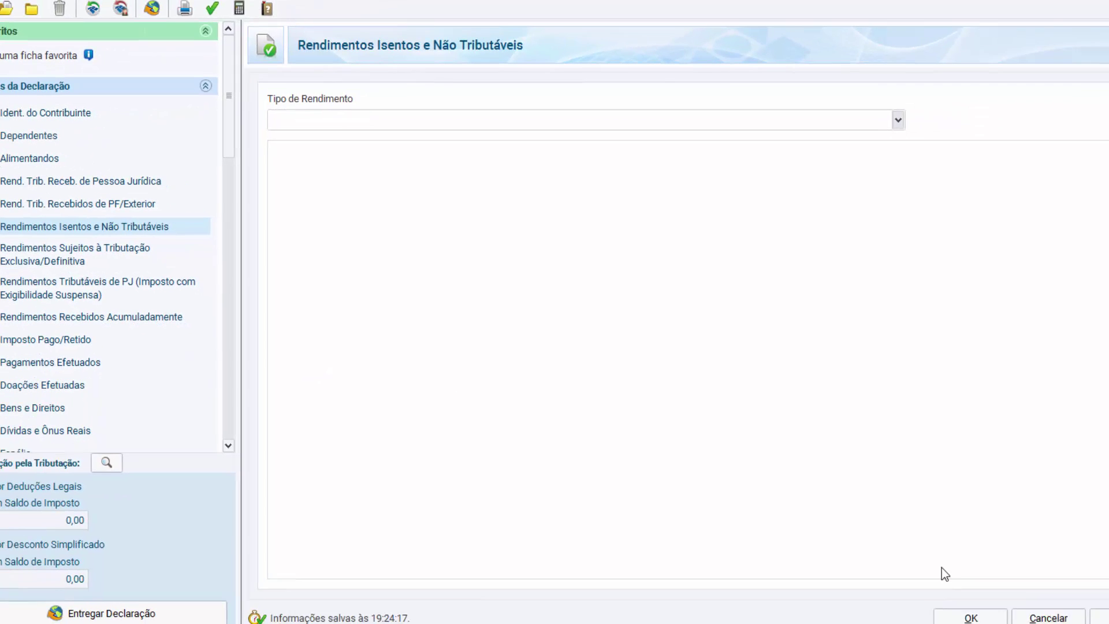
pyautogui.click(893, 118)
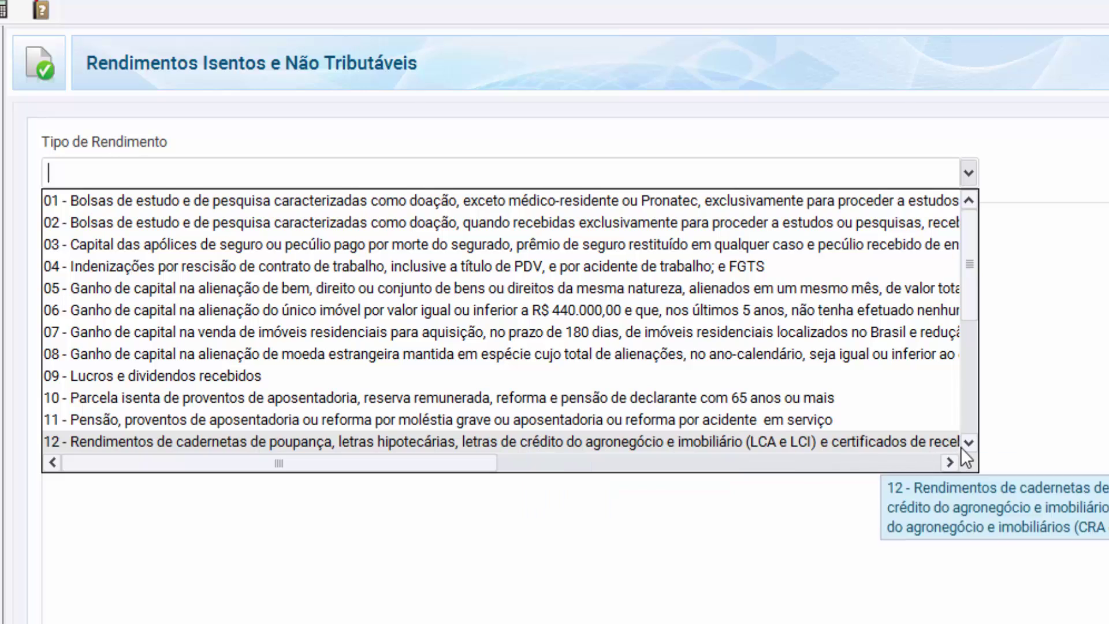
pyautogui.scroll(-5, 962, 447)
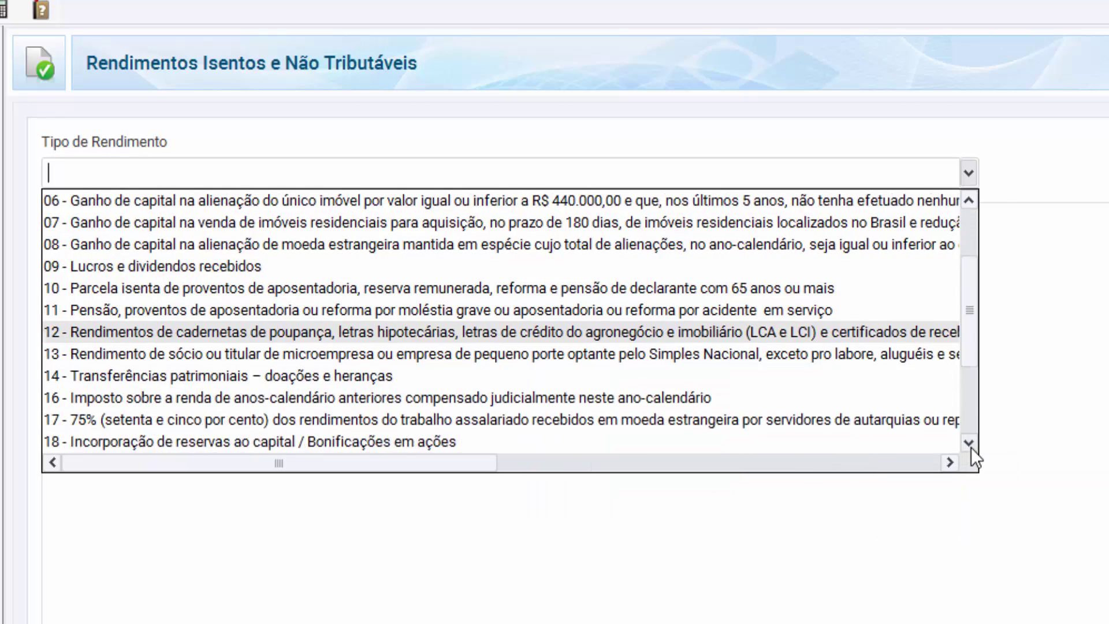
pyautogui.scroll(-3, 972, 447)
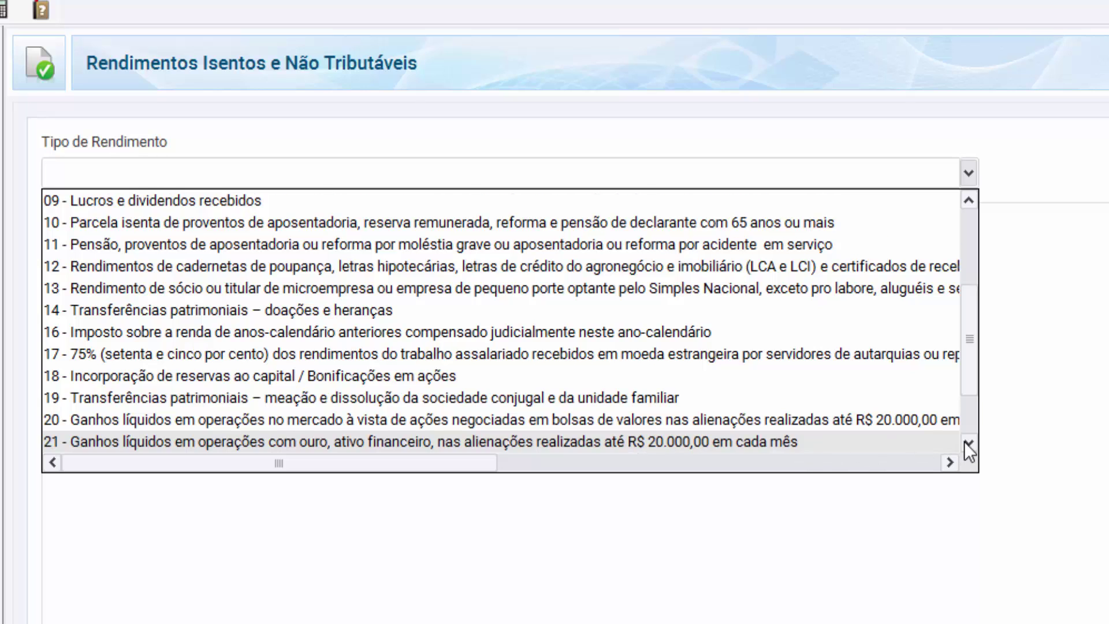
pyautogui.scroll(-4, 965, 441)
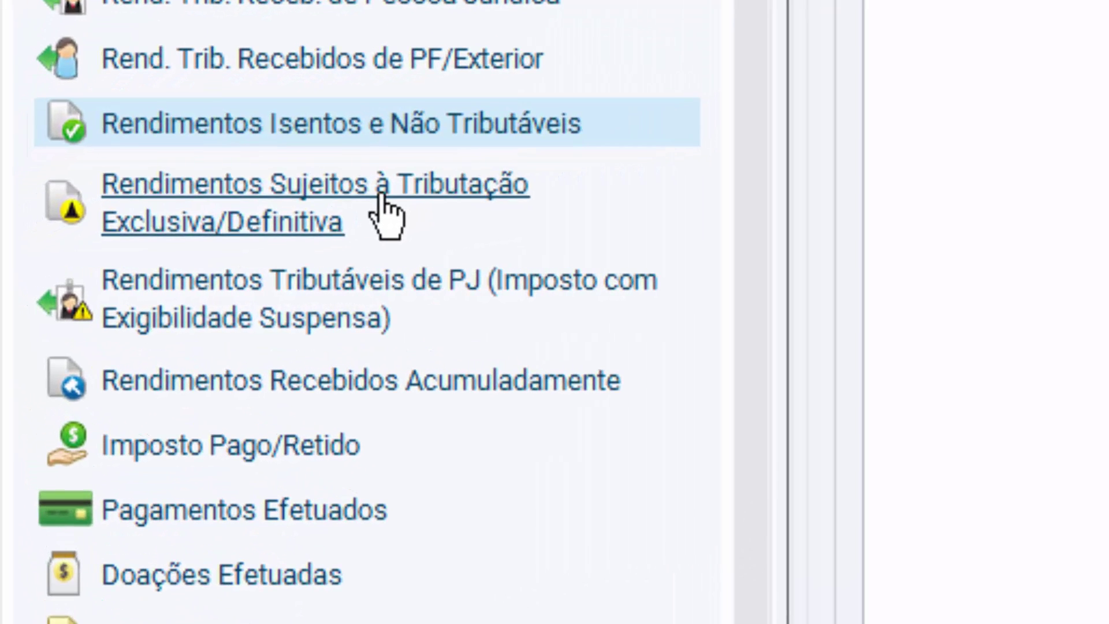
# Step: Start a Rendimentos Sujeitos à Tributação Exclusiva/Definitiva entry of type 06 - Rendimentos de aplicações financeiras, keeping Titular as beneficiary type
pyautogui.click(381, 196)
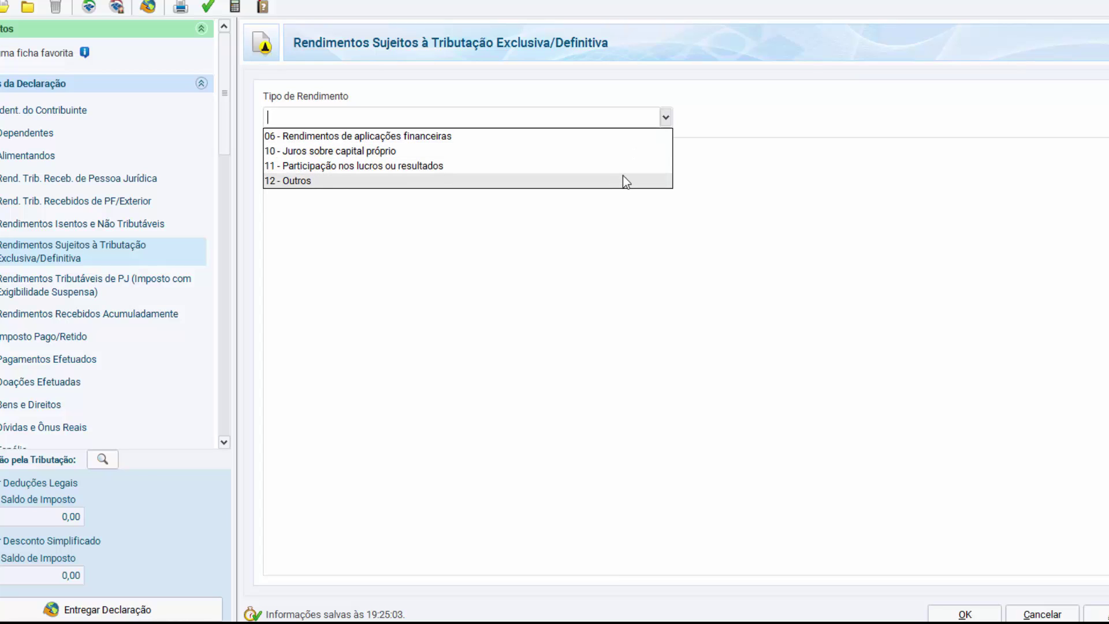
pyautogui.click(451, 138)
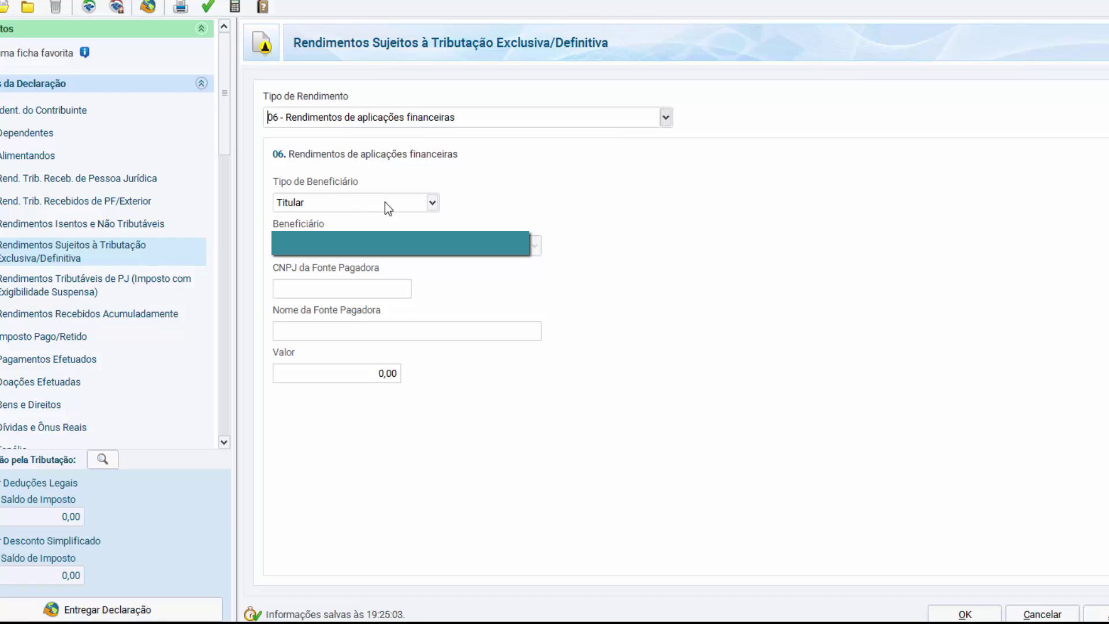
pyautogui.click(434, 203)
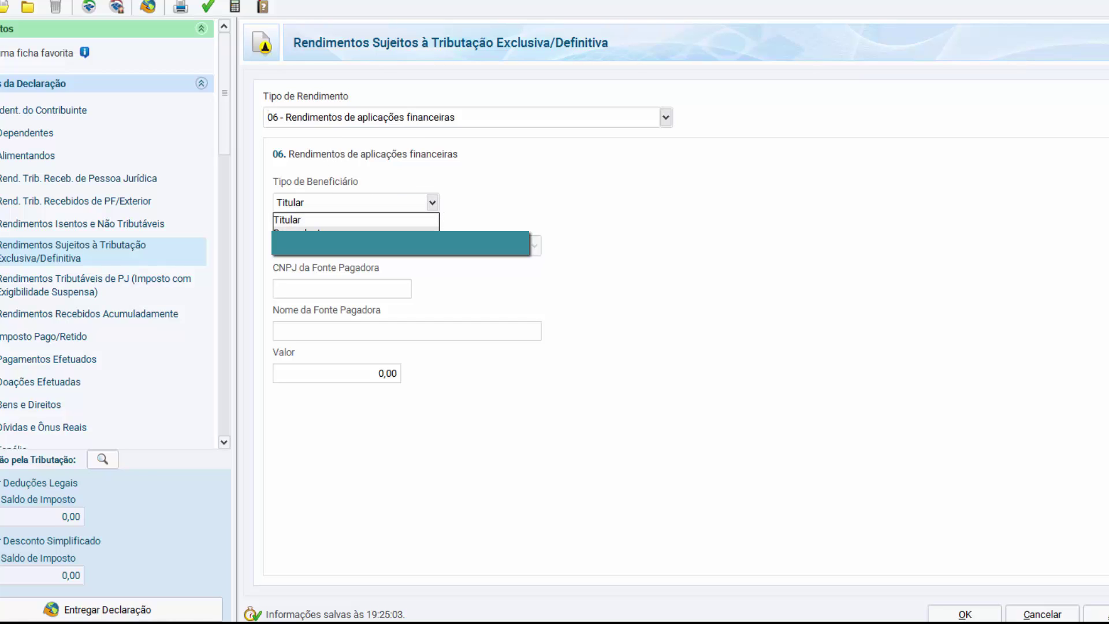
pyautogui.click(432, 203)
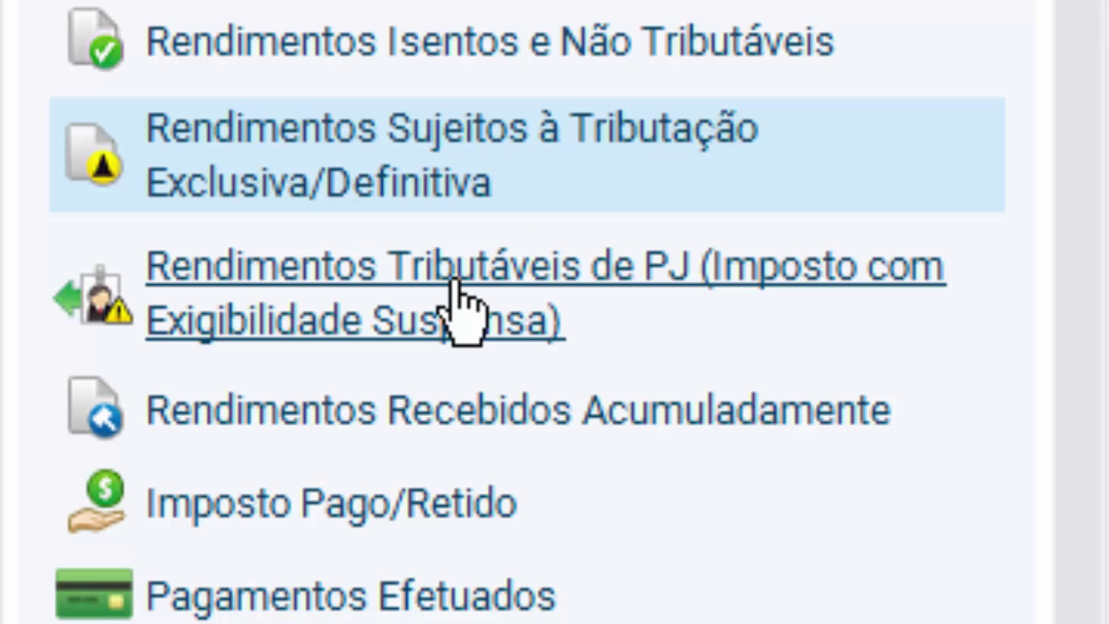
# Step: View the PJ income with Exigibilidade Suspensa sheet and the taxation-option help in a new Rendimentos Recebidos Acumuladamente entry
pyautogui.click(455, 283)
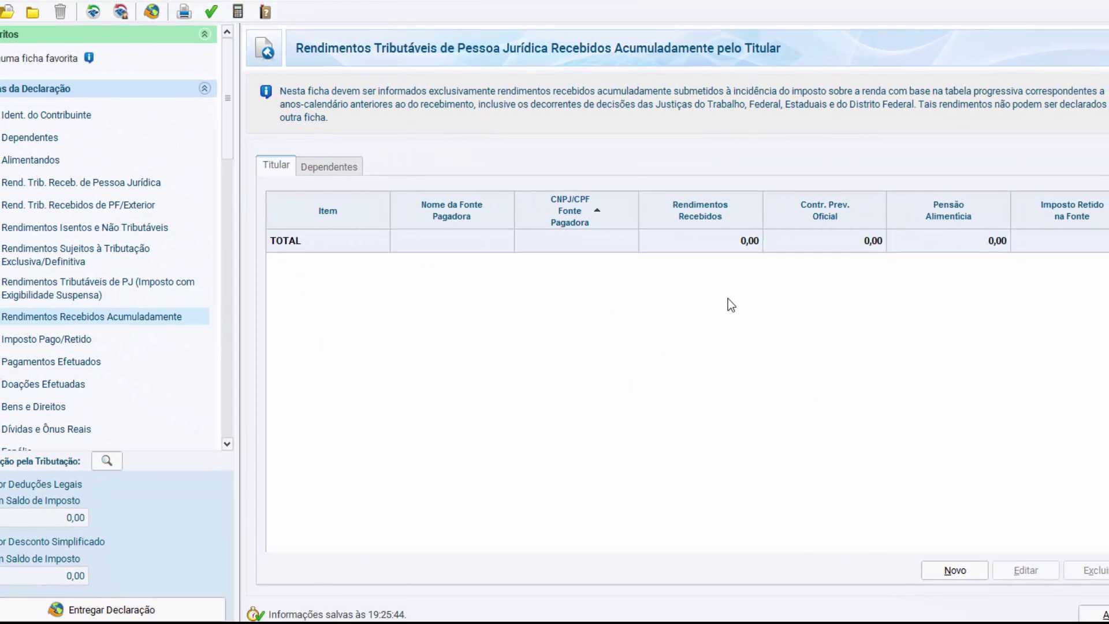
pyautogui.click(949, 570)
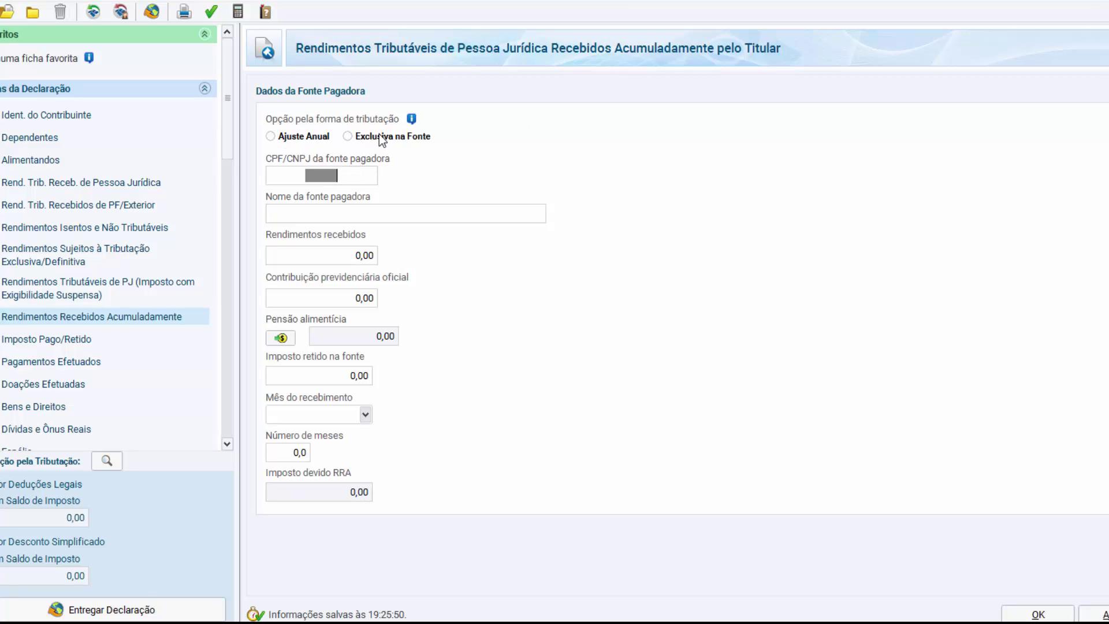
pyautogui.click(412, 119)
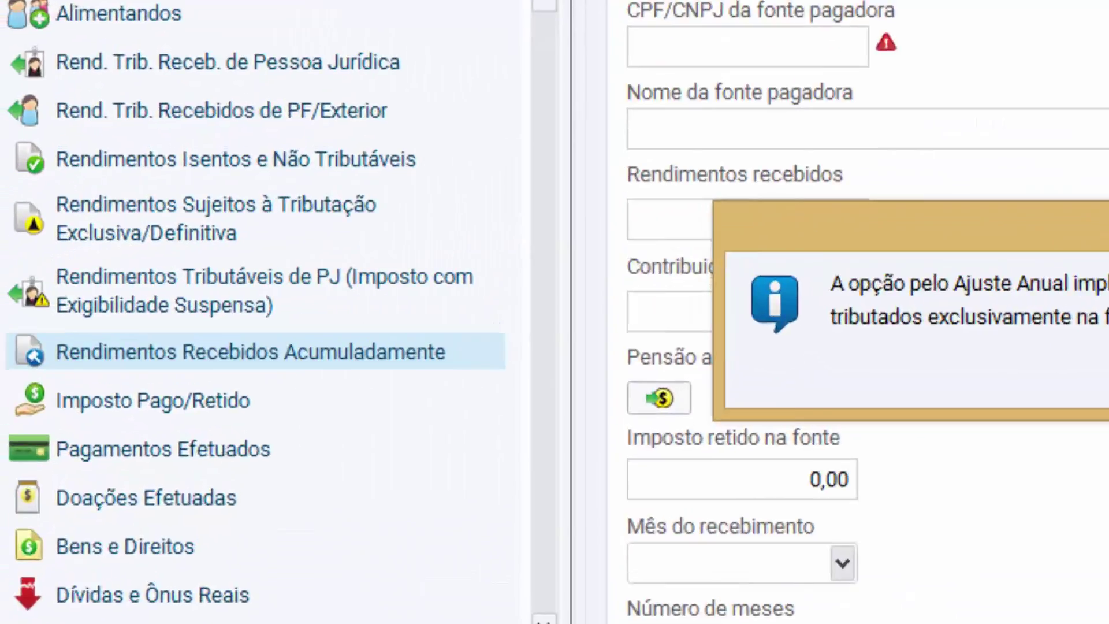
pyautogui.click(564, 322)
# Step: View the Imposto Pago/Retido sheet and start a Pagamentos Efetuados entry with code 01 - Instrução no Brasil
pyautogui.click(74, 338)
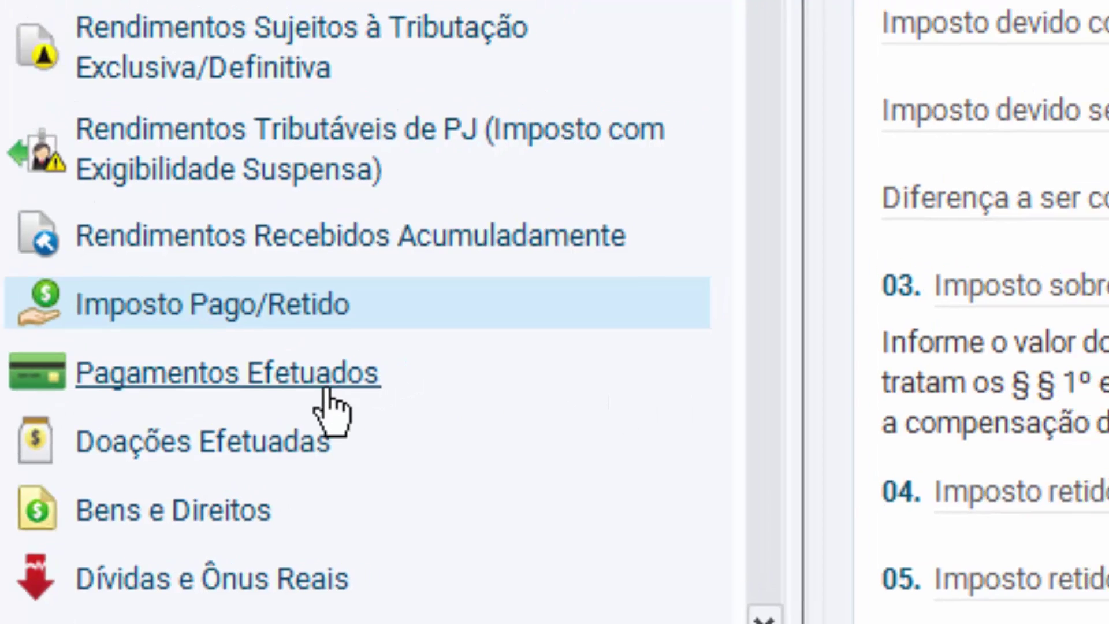
pyautogui.click(327, 391)
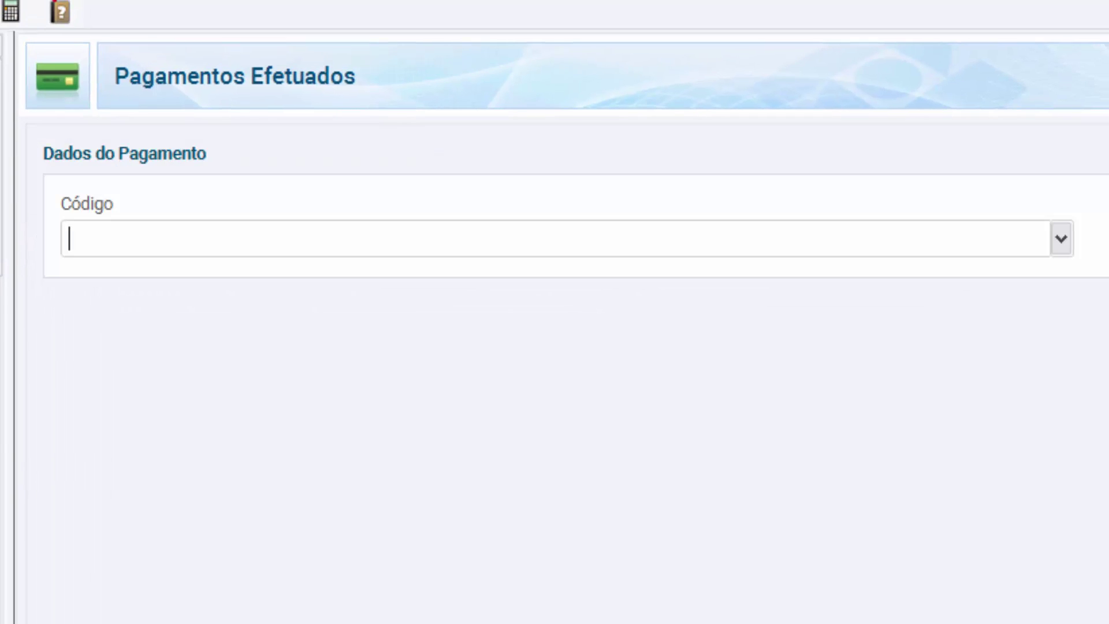
pyautogui.click(1061, 239)
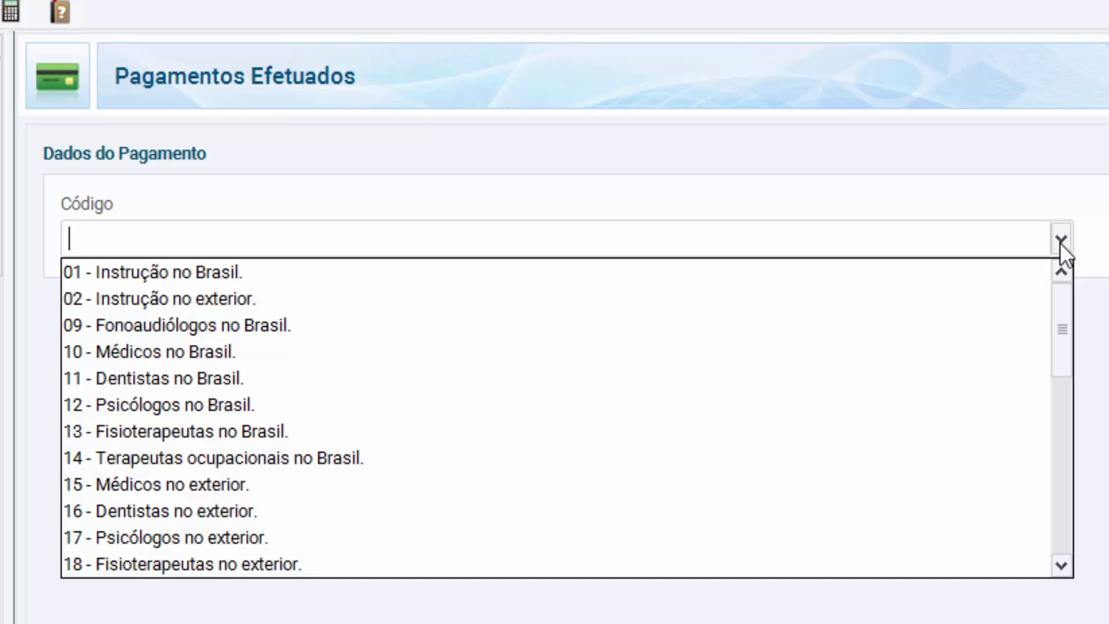
pyautogui.click(511, 275)
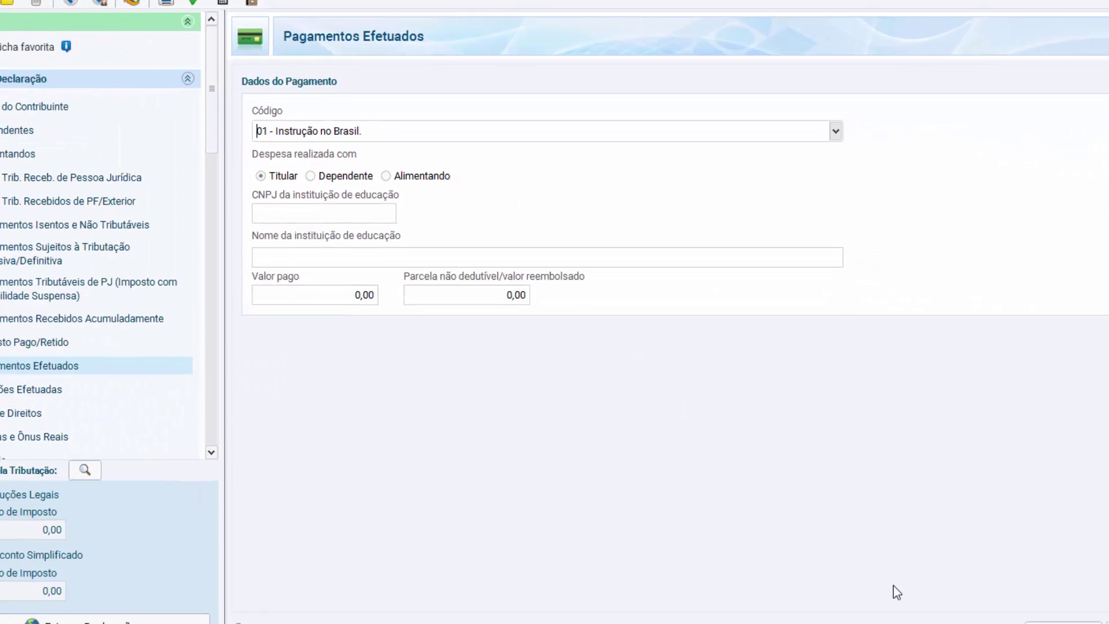
# Step: Start a Doações Efetuadas entry with code 81 - Doações em bens e direitos, and review the list of donation codes
pyautogui.click(35, 397)
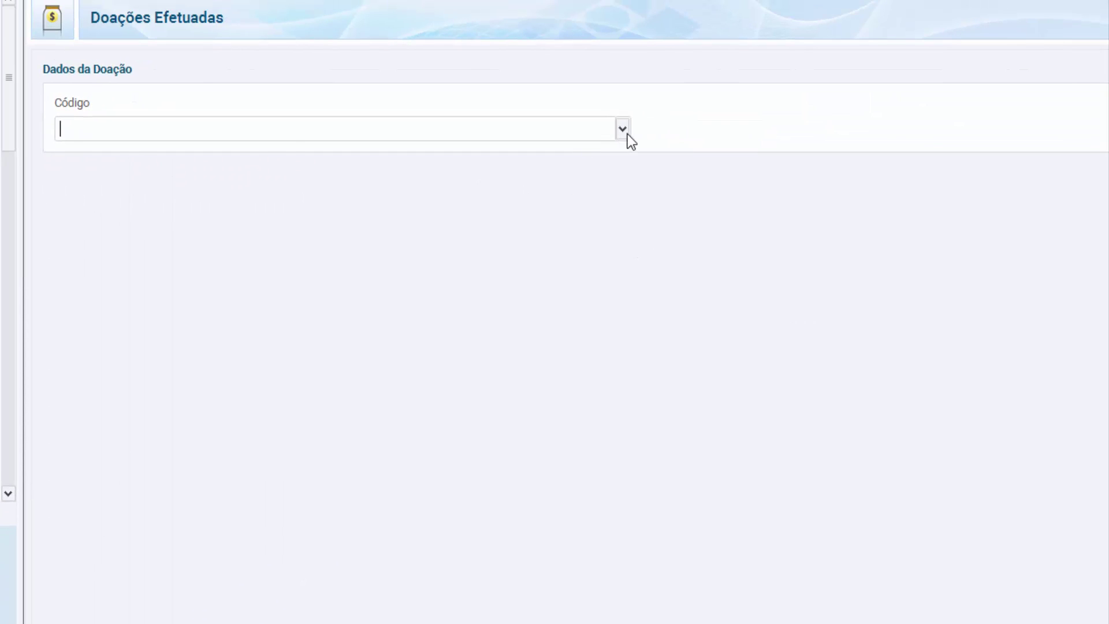
pyautogui.click(622, 130)
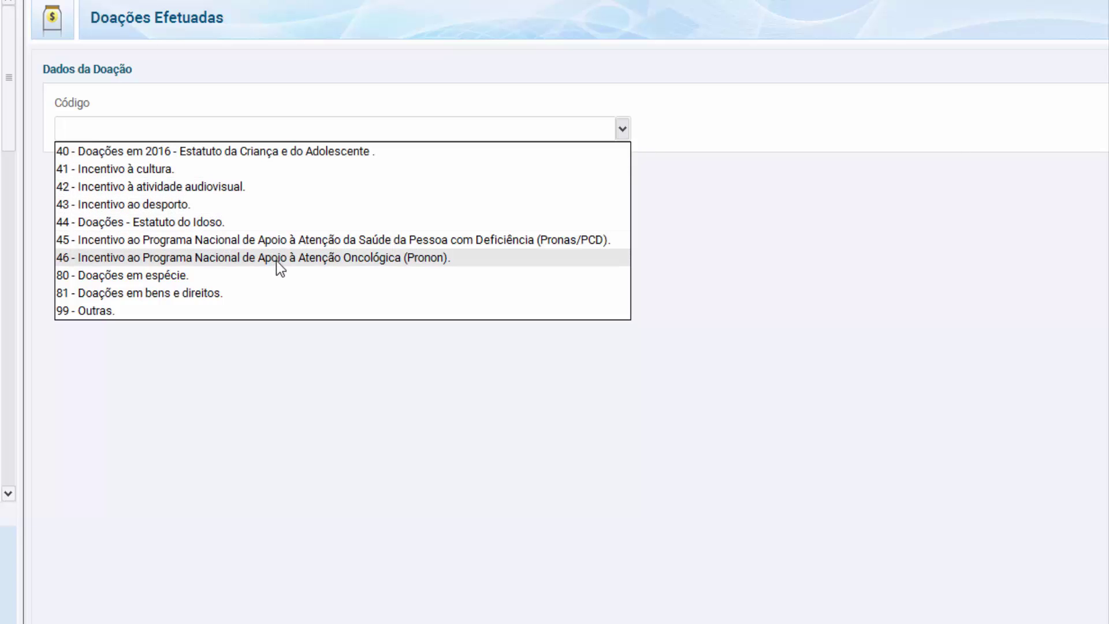
pyautogui.click(283, 297)
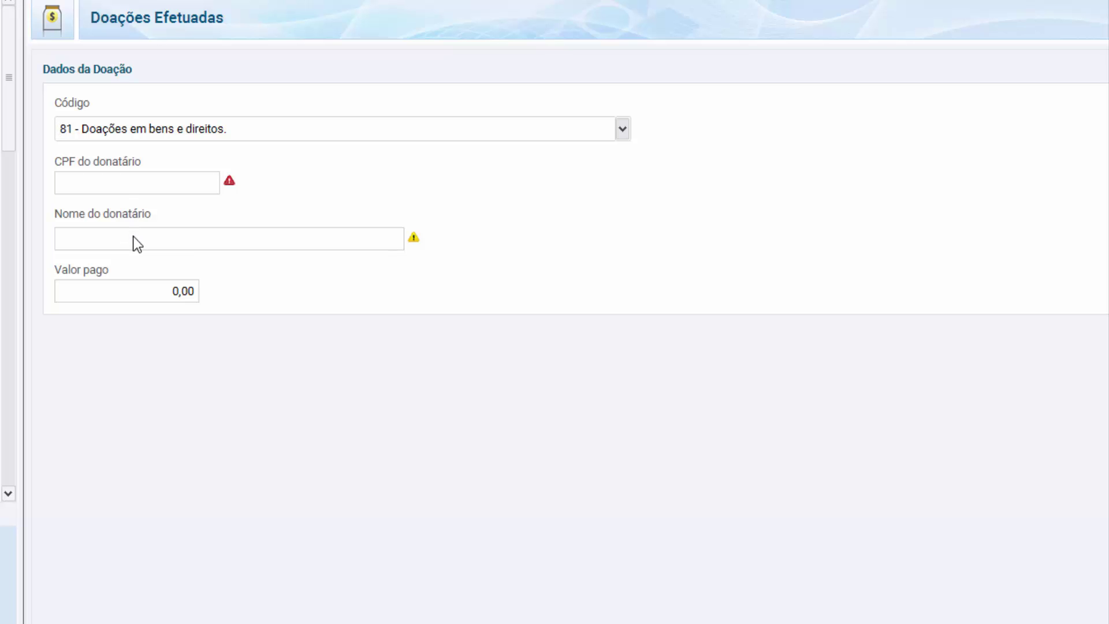
pyautogui.click(623, 132)
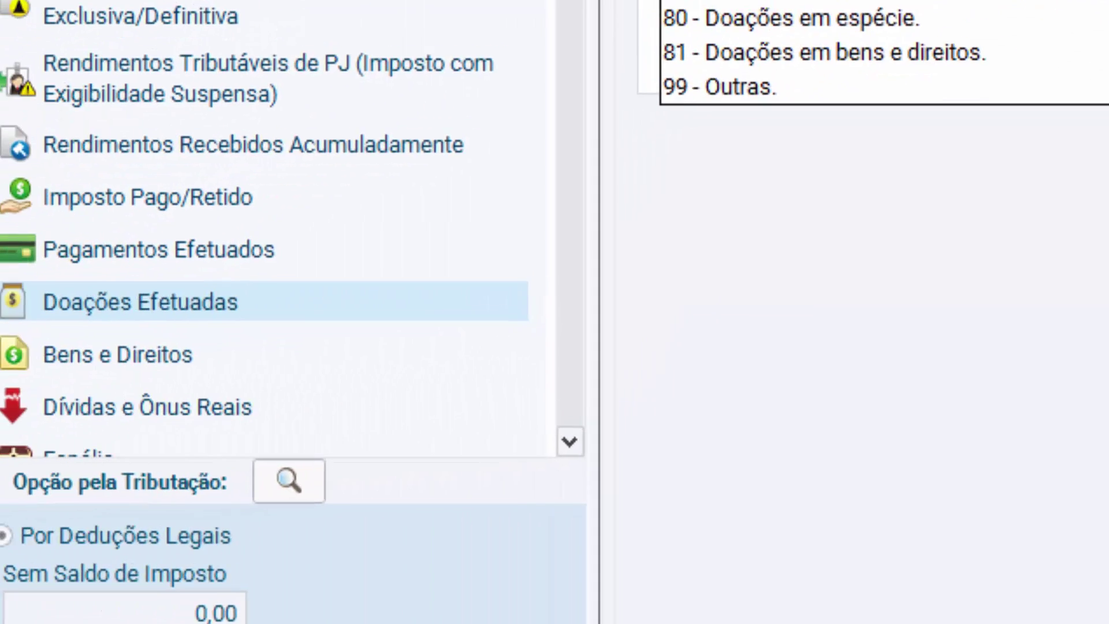
# Step: Add a Bens e Direitos entry with code 11 - Apartamento, keeping 105 - Brasil as its location
pyautogui.click(0, 449)
pyautogui.click(0, 448)
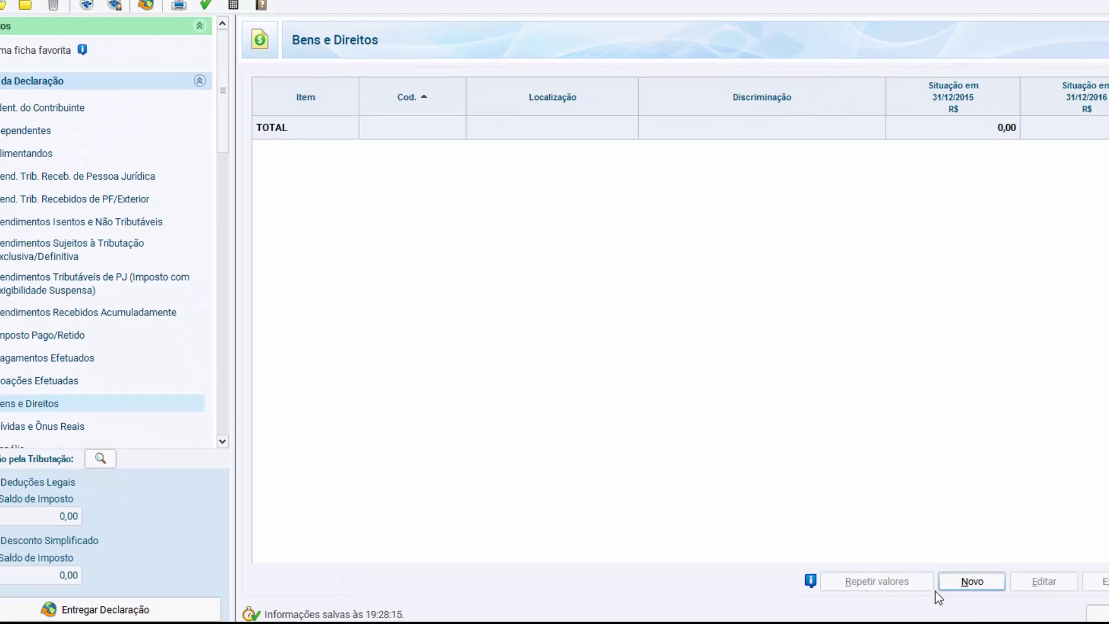
pyautogui.click(948, 582)
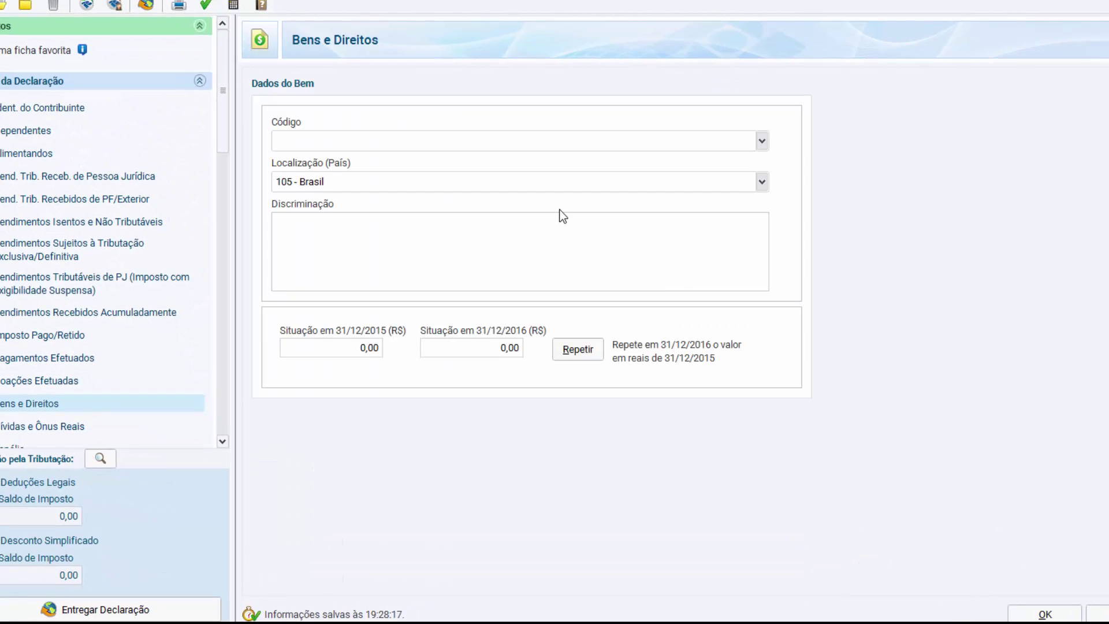
pyautogui.click(759, 141)
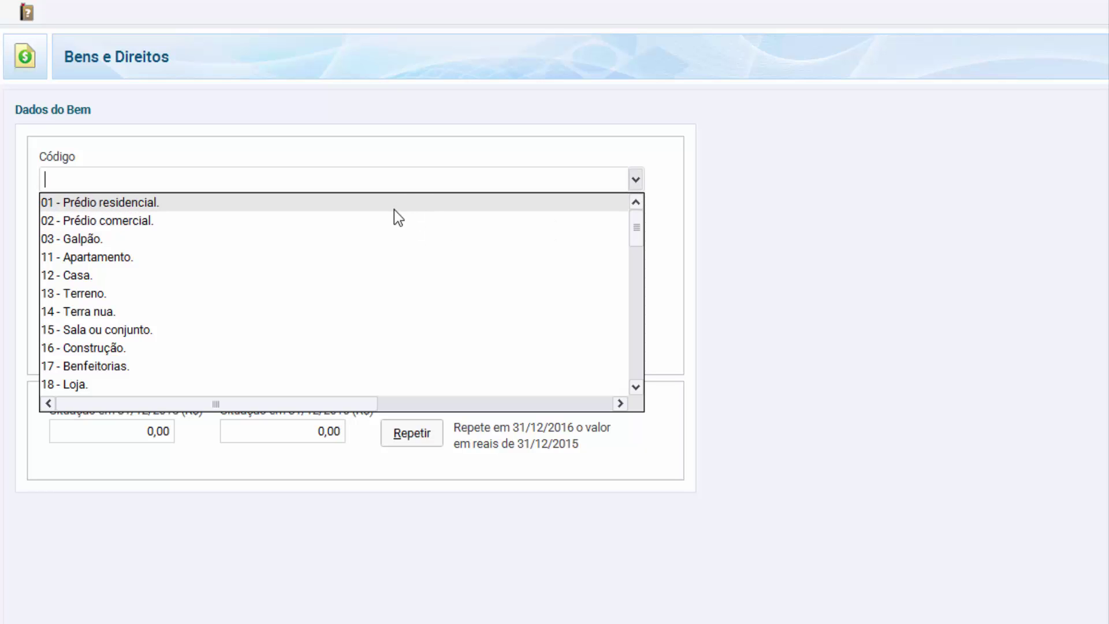
pyautogui.click(224, 258)
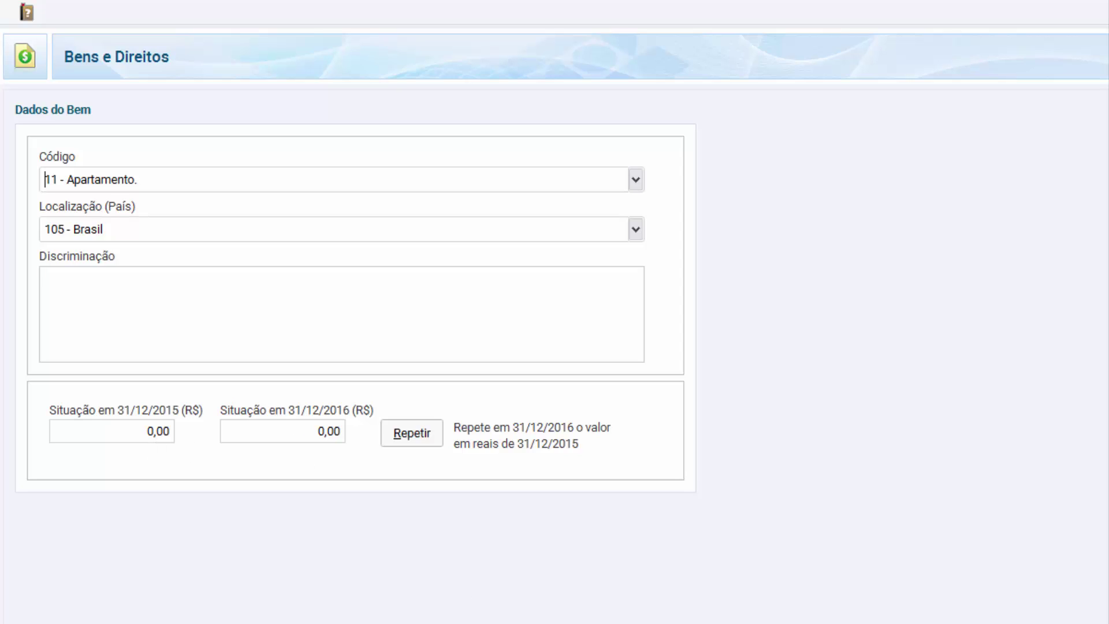
pyautogui.press('Return')
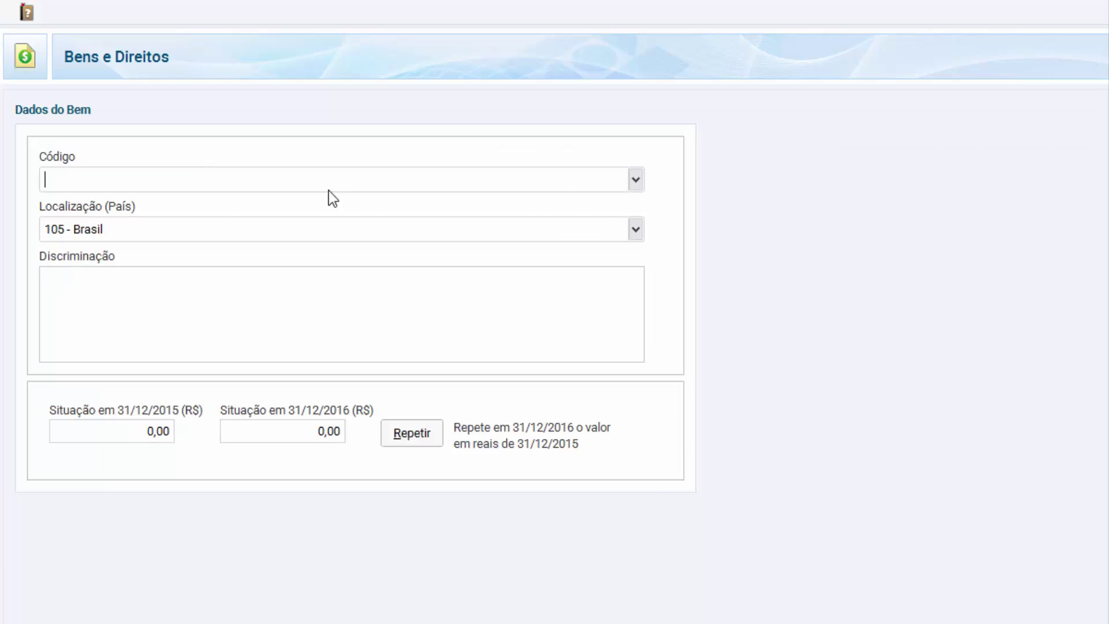
# Step: Add a second Bens e Direitos entry with code 21 - Veículo automotor terrestre, located in 105 - Brasil
pyautogui.click(636, 180)
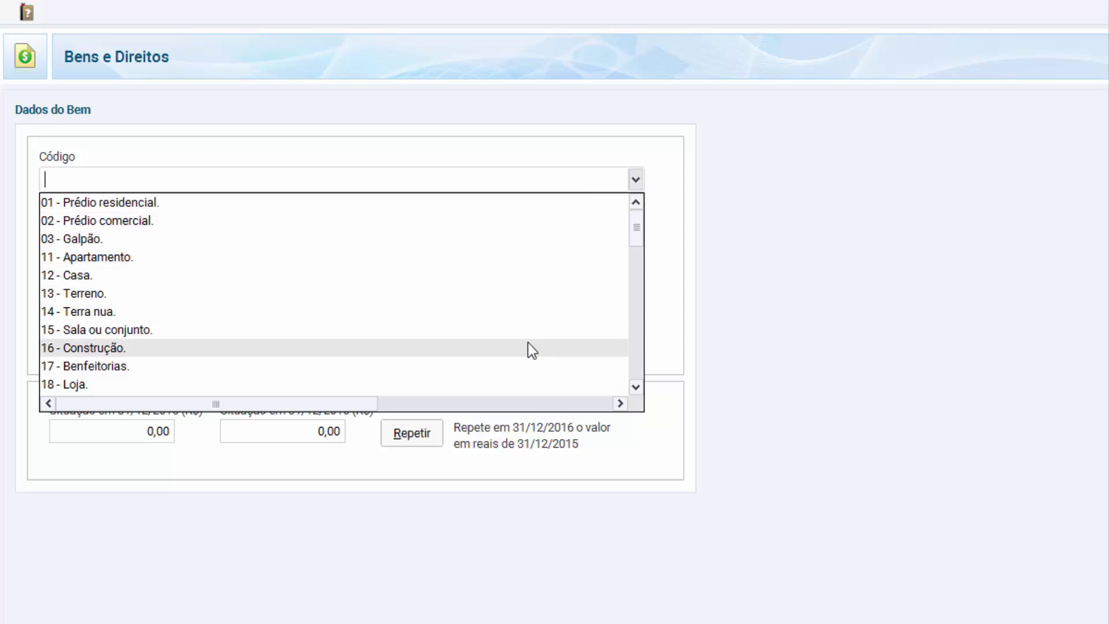
pyautogui.click(635, 387)
pyautogui.click(634, 387)
pyautogui.click(635, 387)
pyautogui.click(634, 387)
pyautogui.click(634, 387)
pyautogui.click(328, 329)
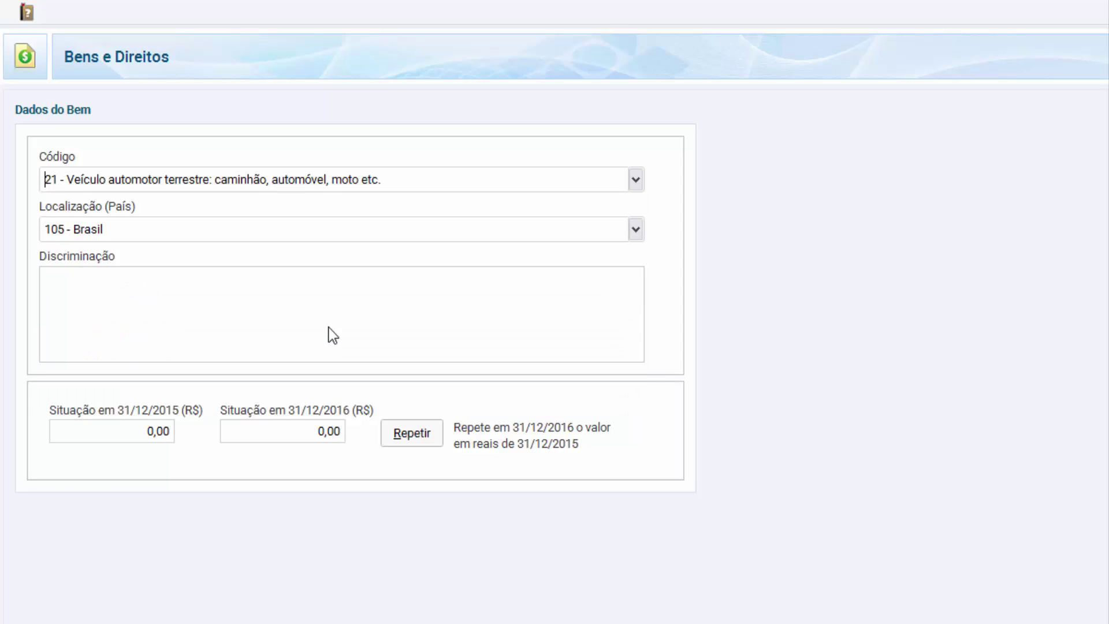
pyautogui.click(123, 310)
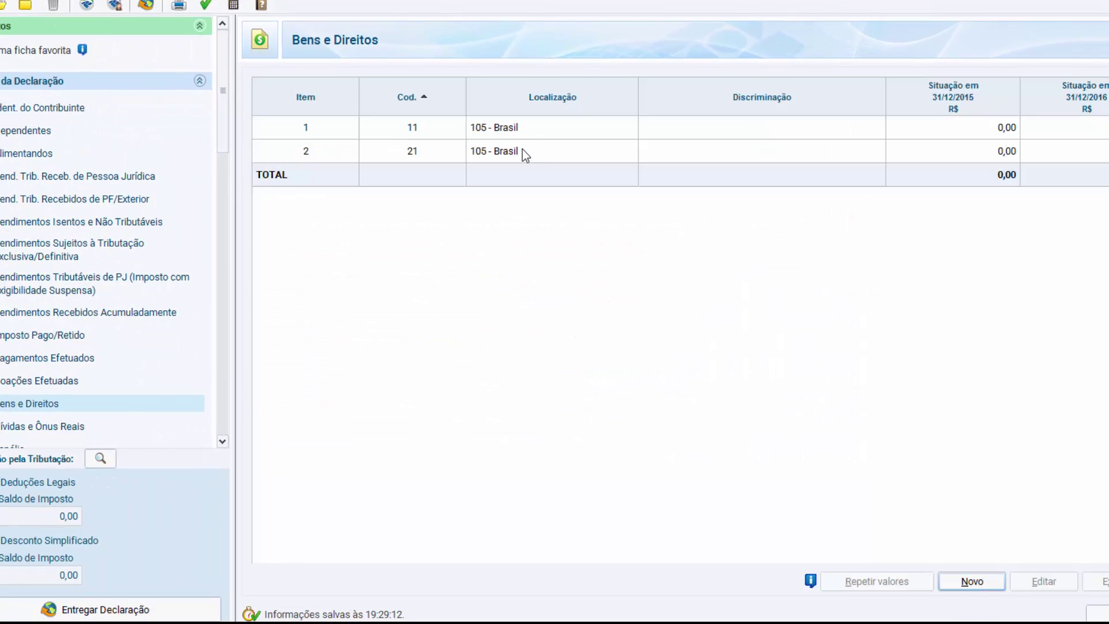
# Step: Add a Dívidas e Ônus Reais entry with code 11 - Estabelecimento bancário comercial
pyautogui.scroll(-3, 223, 447)
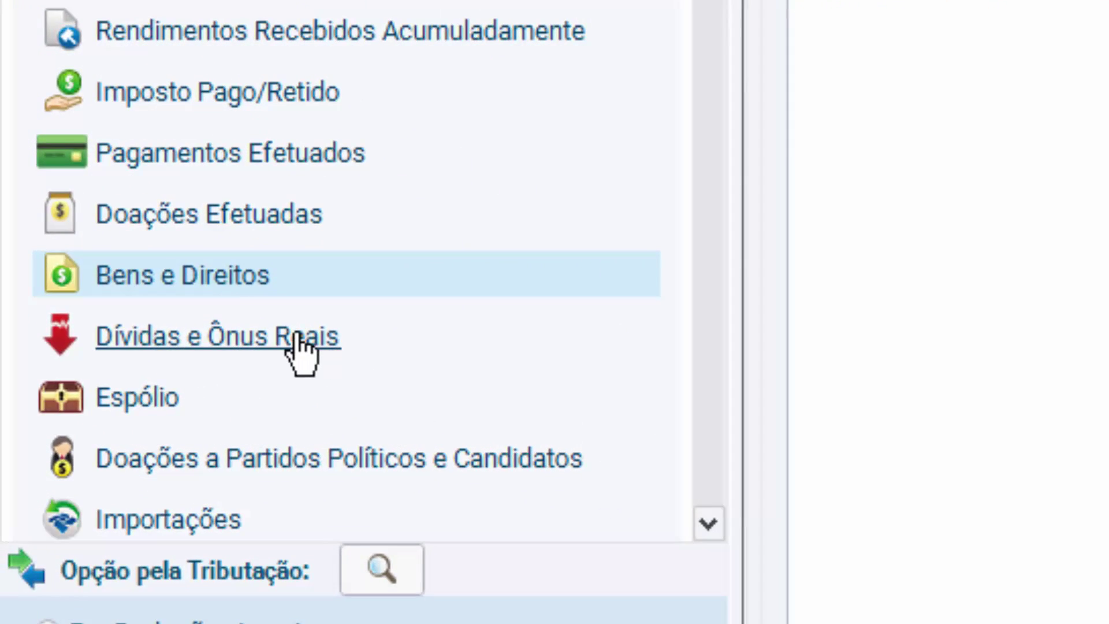
pyautogui.click(298, 336)
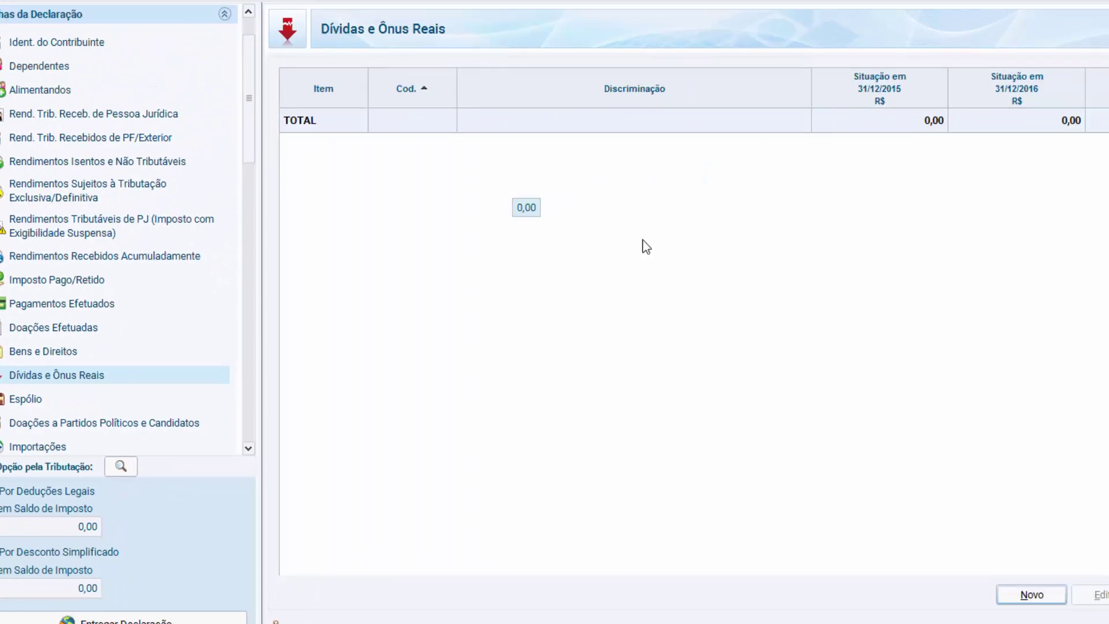
pyautogui.click(957, 618)
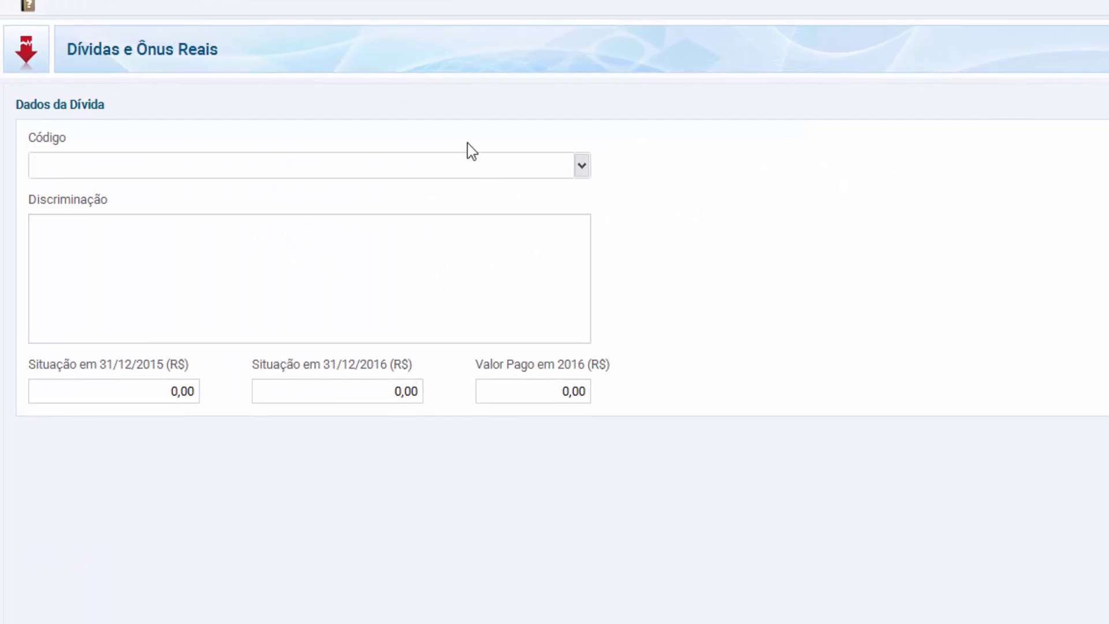
pyautogui.click(582, 166)
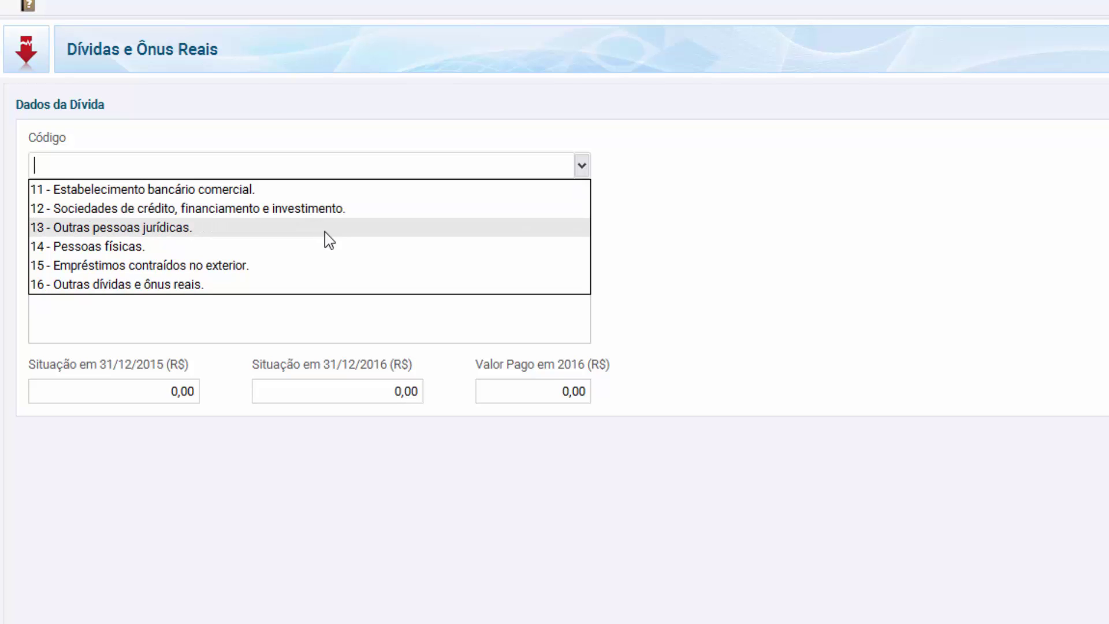
pyautogui.click(315, 195)
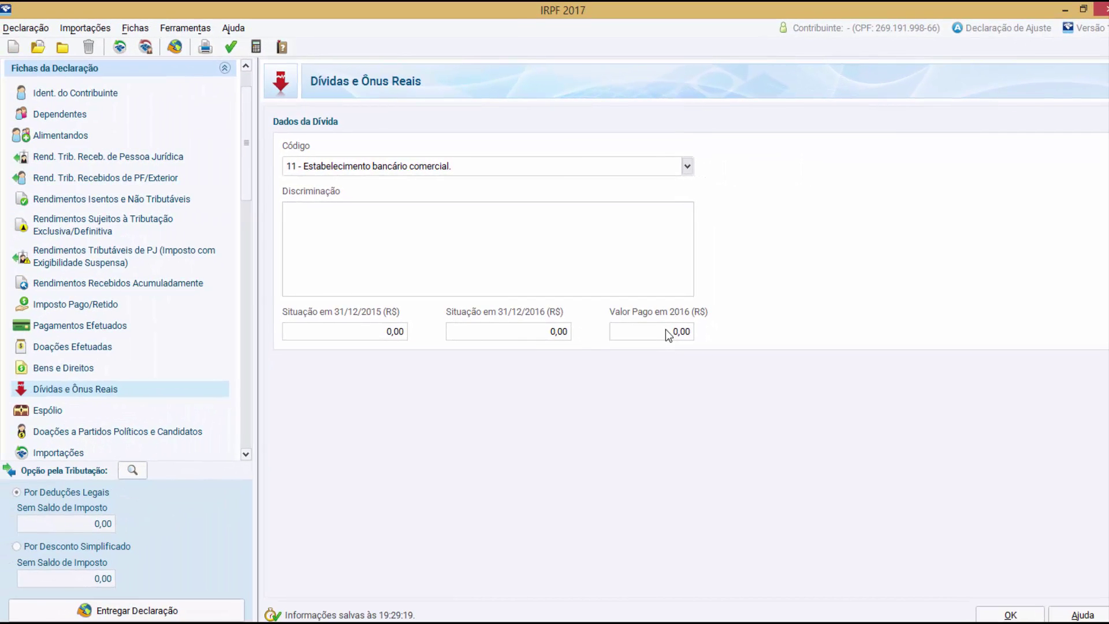
pyautogui.click(1011, 614)
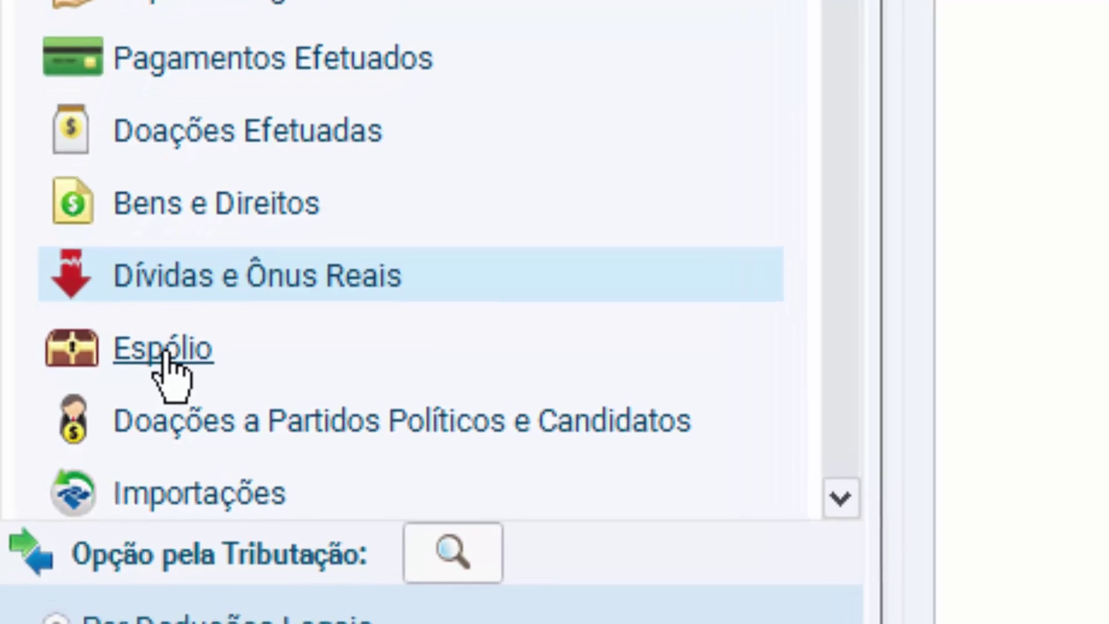
# Step: View the Espólio sheet and the fields of a new Doações a Partidos Políticos e Candidatos entry, leaving it unsaved
pyautogui.click(54, 409)
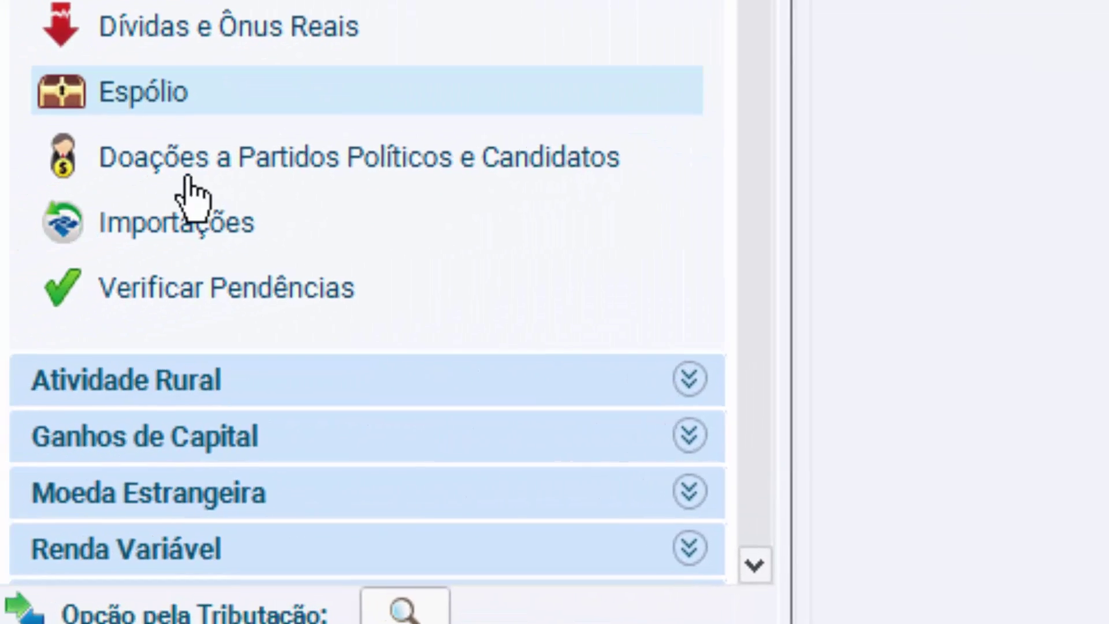
pyautogui.click(292, 165)
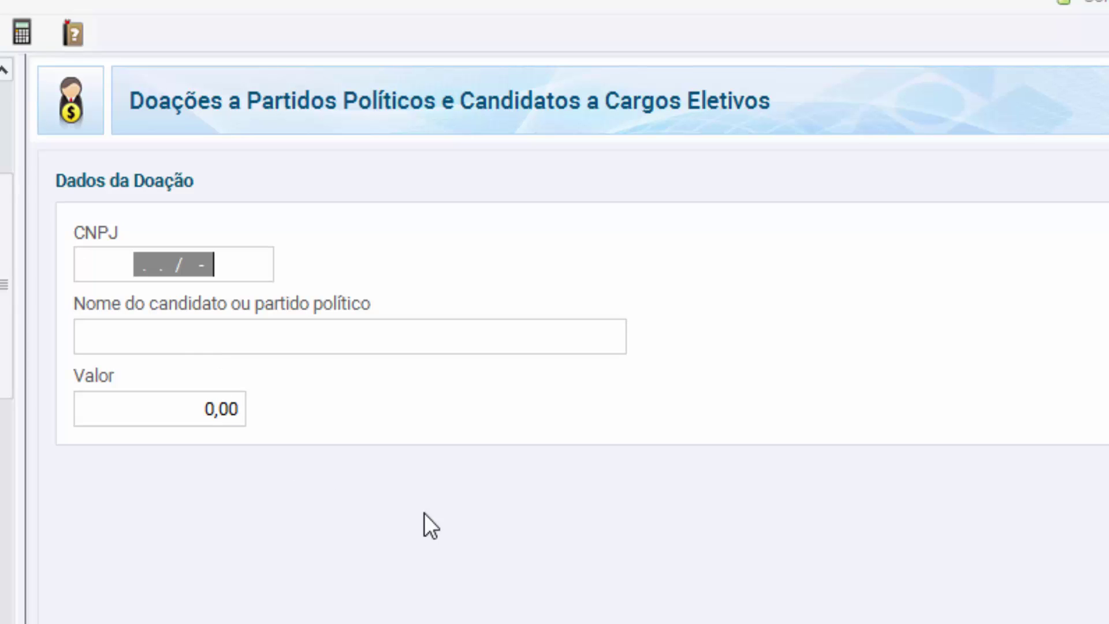
pyautogui.press('Escape')
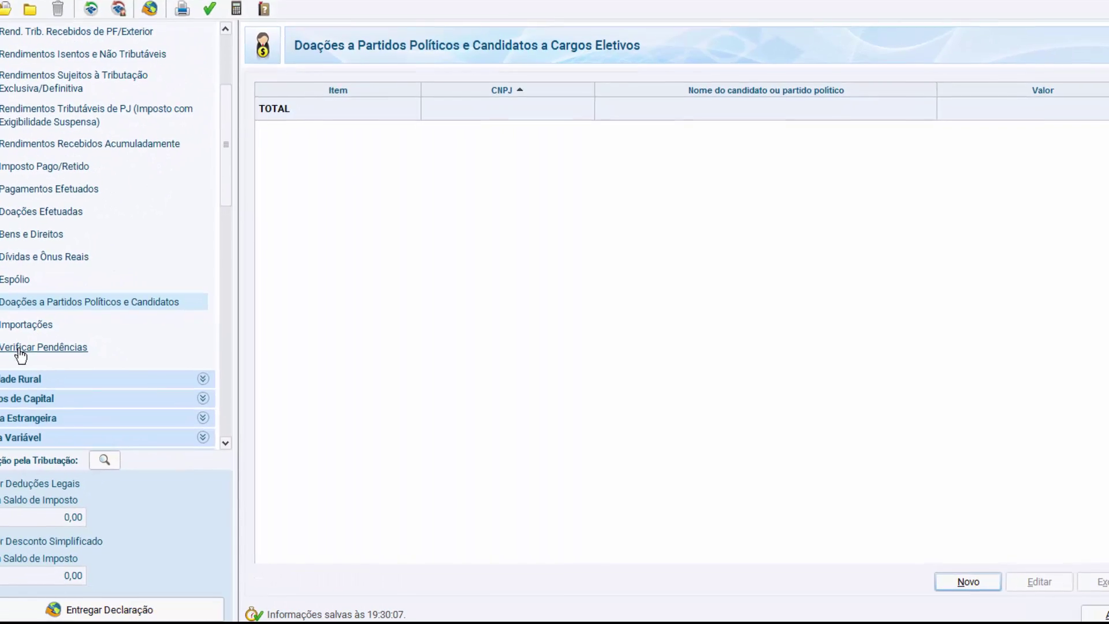
# Step: Check the return for pending issues and go to the taxpayer identification field behind the Logradouro error
pyautogui.click(149, 467)
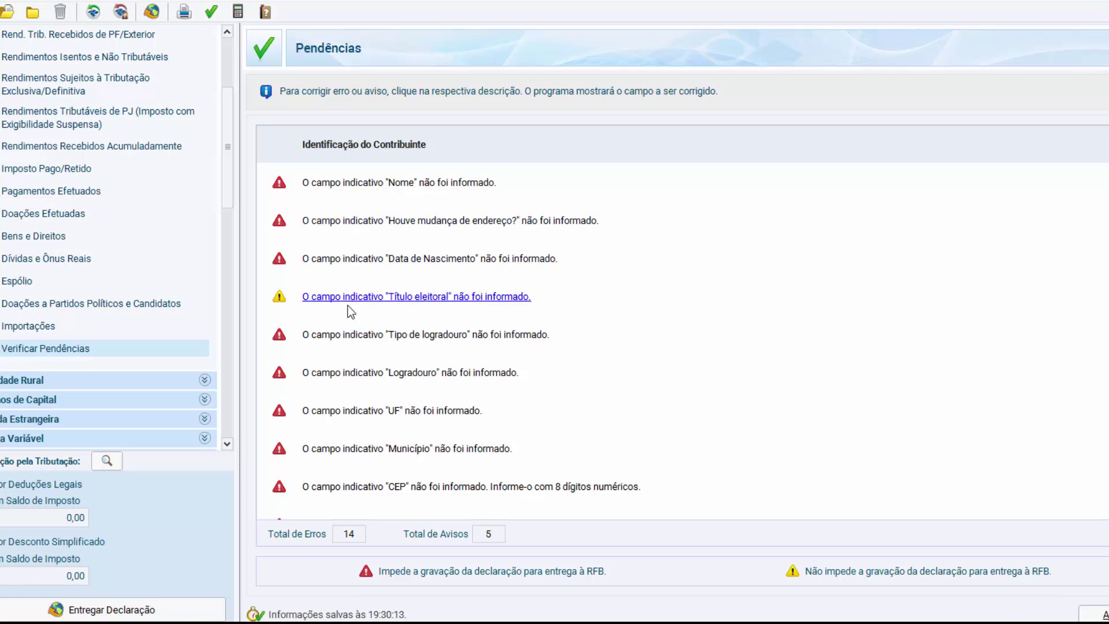
pyautogui.click(321, 373)
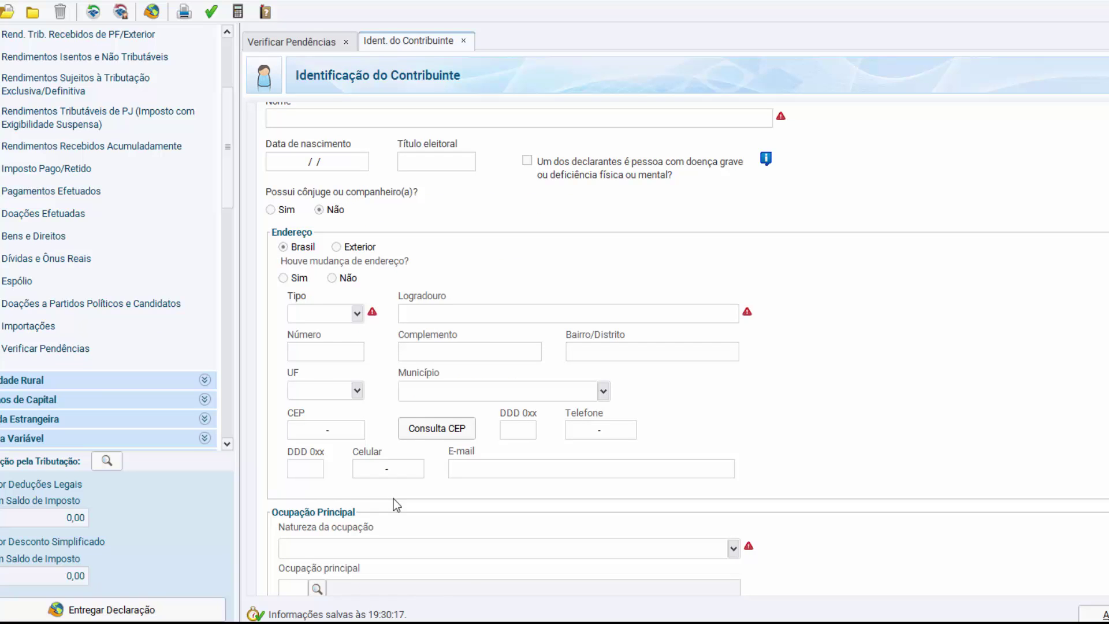
# Step: View the print options for the declaration and for the delivery receipt, cancelling both without printing
pyautogui.moveTo(230, 189); pyautogui.dragTo(237, 293)
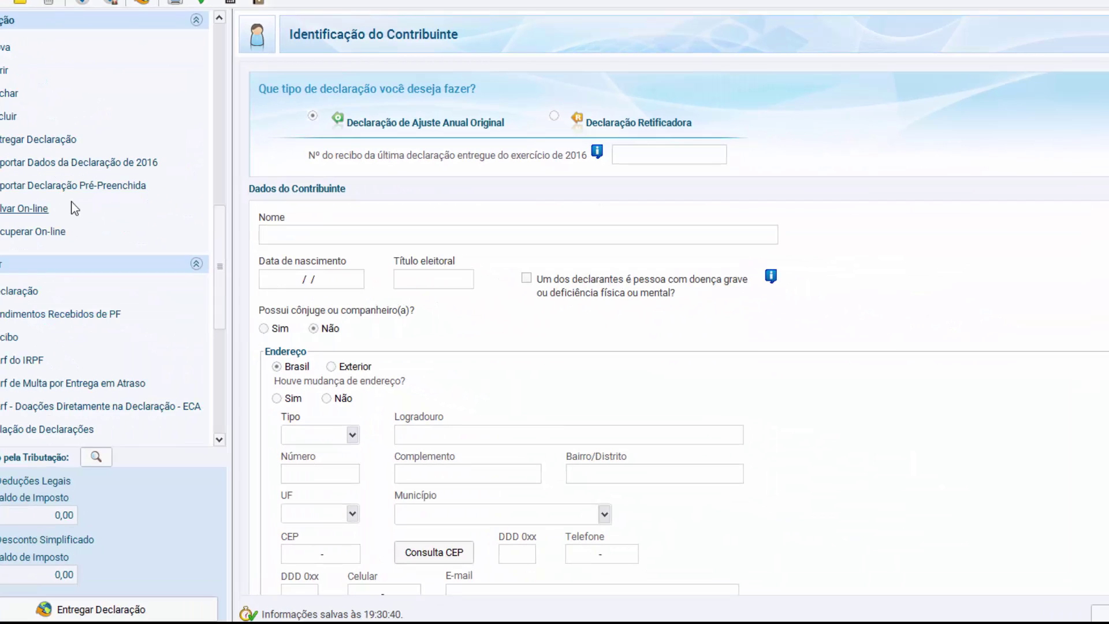
pyautogui.click(19, 292)
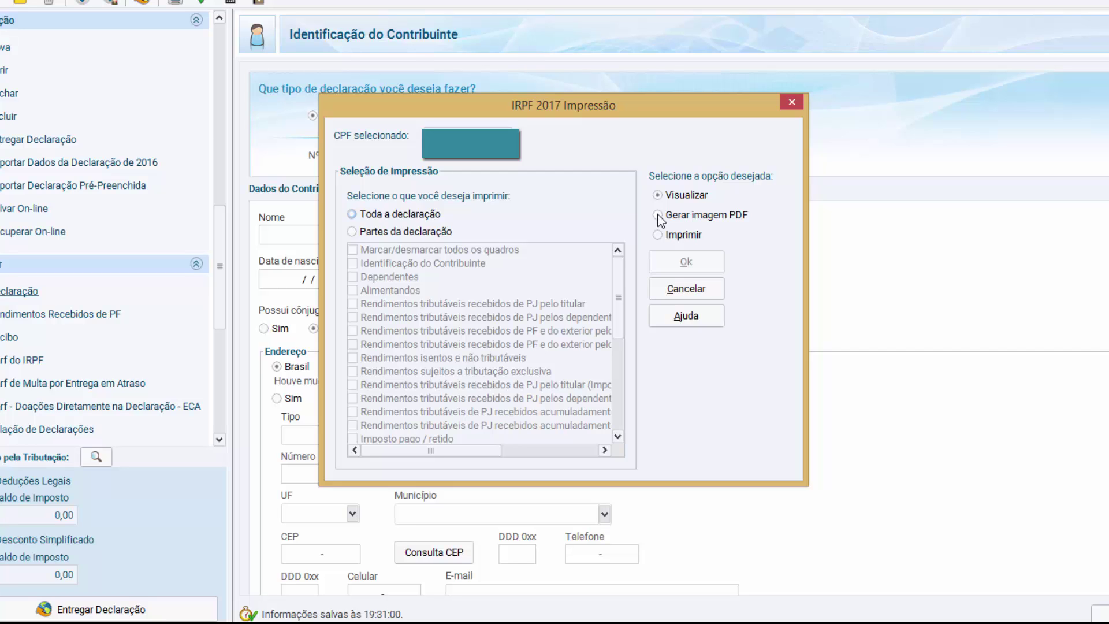
pyautogui.click(676, 290)
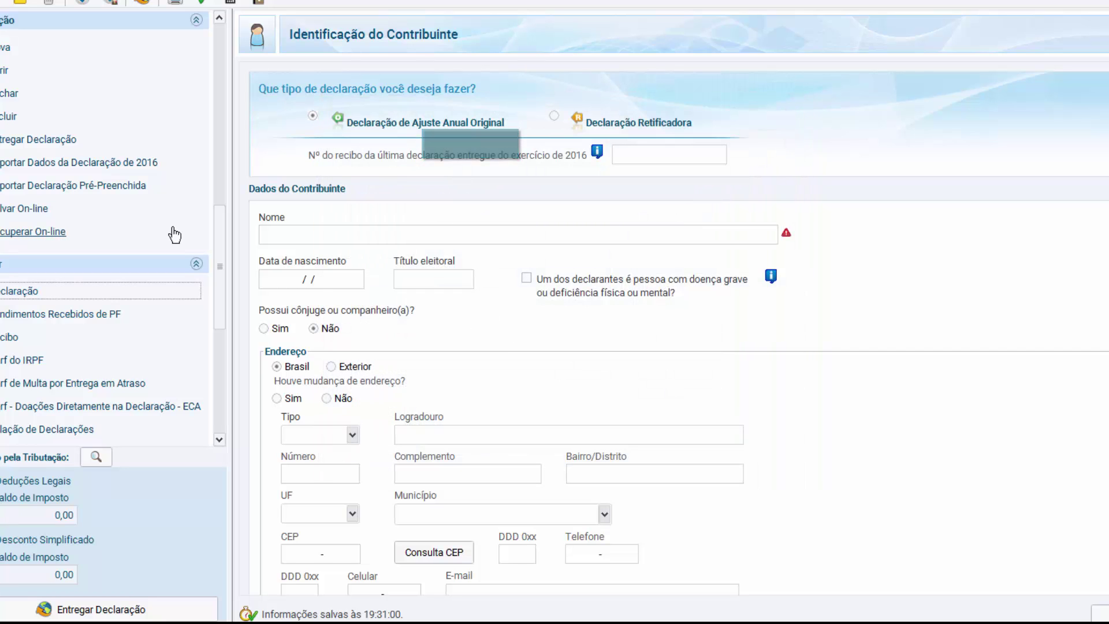
pyautogui.click(9, 338)
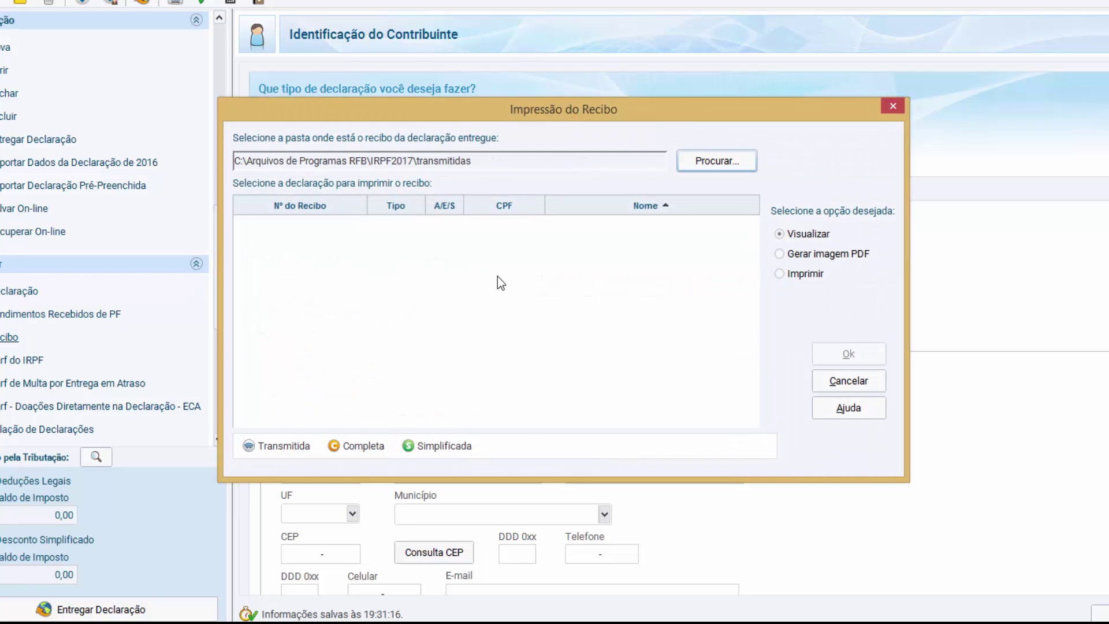
pyautogui.click(837, 383)
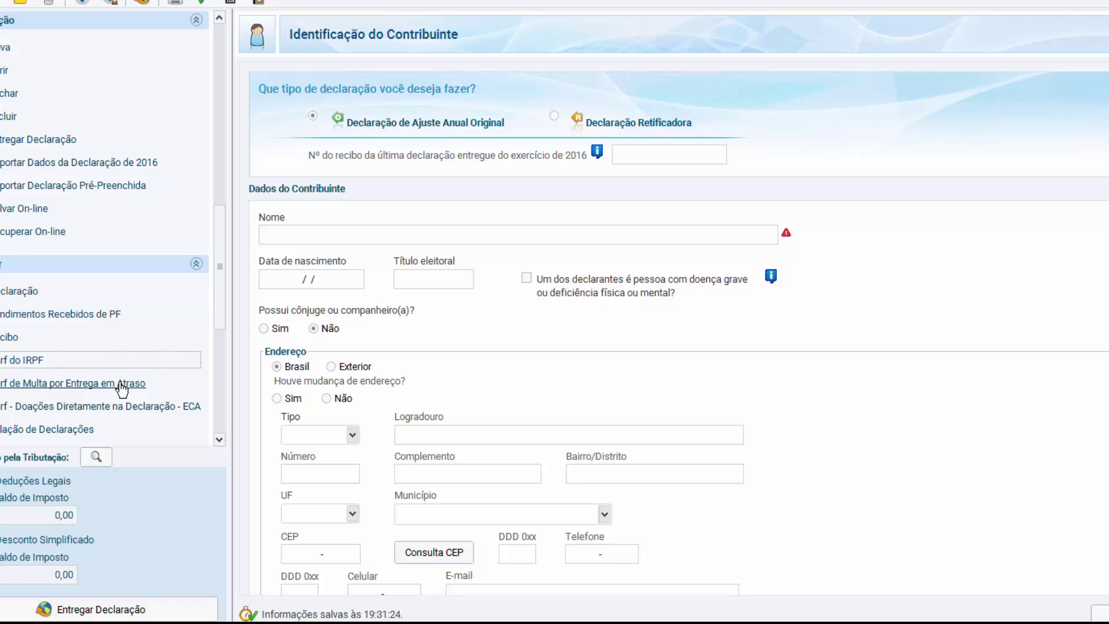
# Step: Look through the remaining print, tool and help functions listed for the return
pyautogui.click(223, 442)
pyautogui.click(223, 441)
pyautogui.click(223, 441)
pyautogui.click(224, 351)
pyautogui.moveTo(227, 360); pyautogui.dragTo(228, 425)
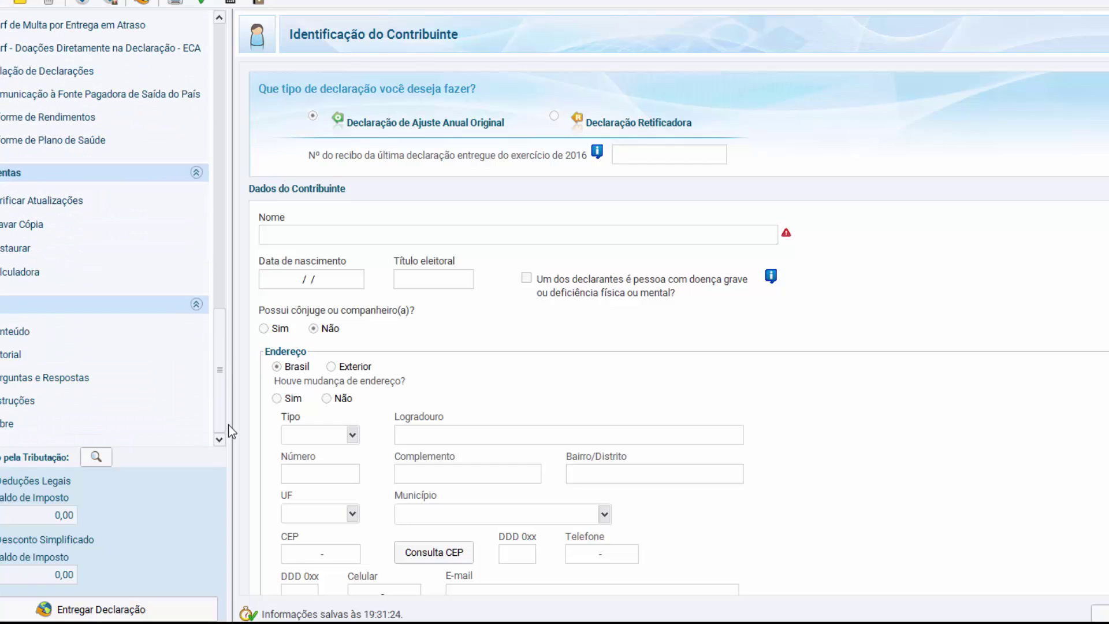